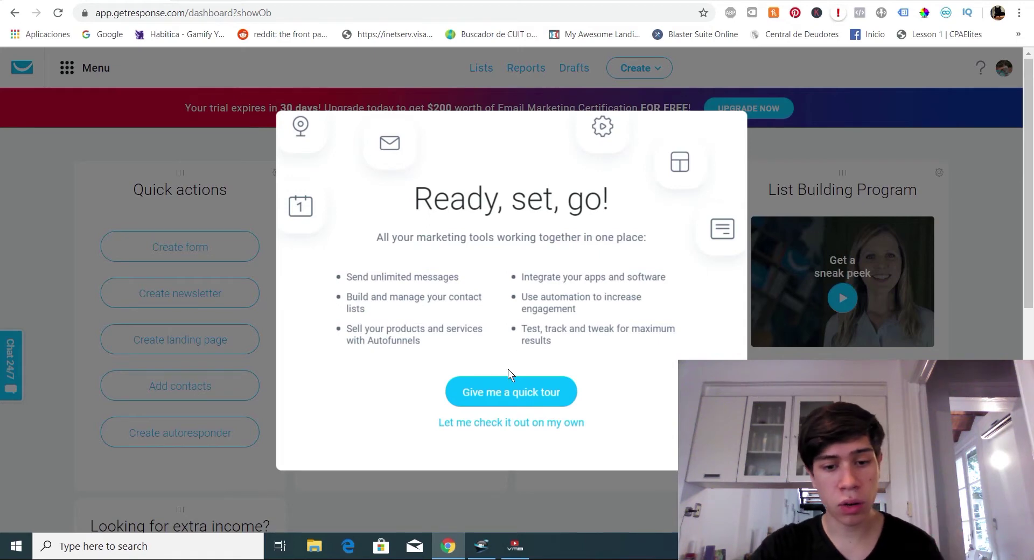
Step: Start the dashboard's quick tour, go through all four of its pages and finish it
left_click(504, 389)
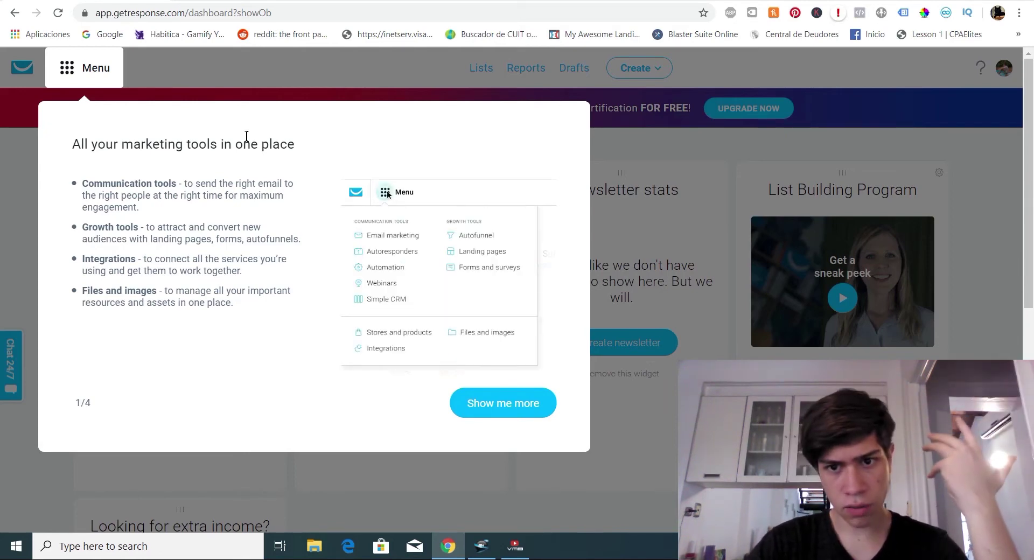
left_click(503, 403)
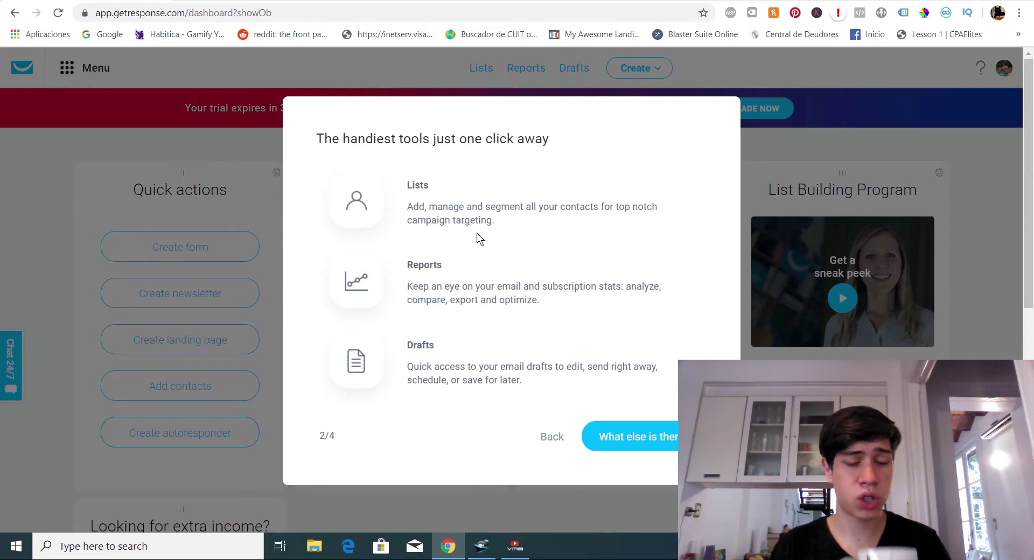
left_click(666, 434)
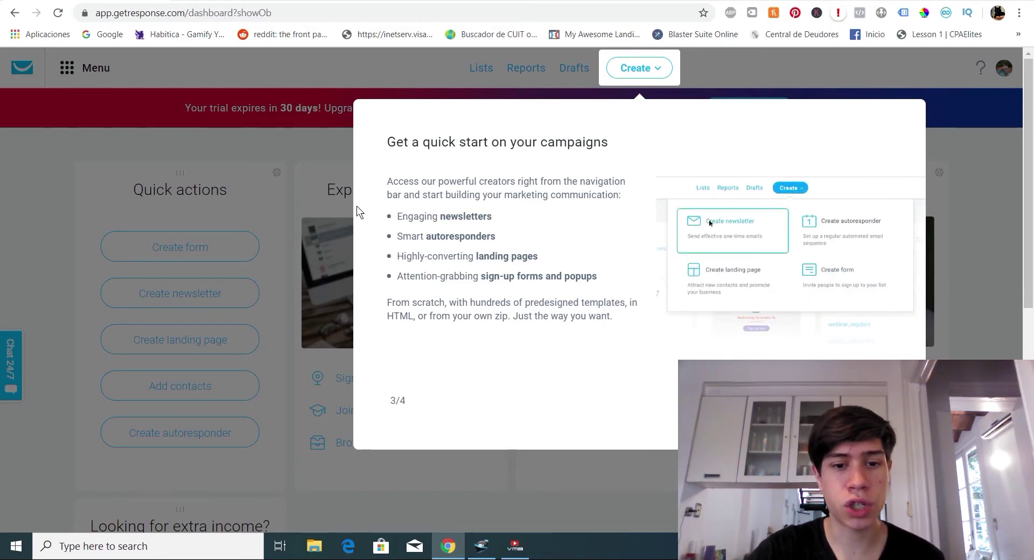
left_click(859, 401)
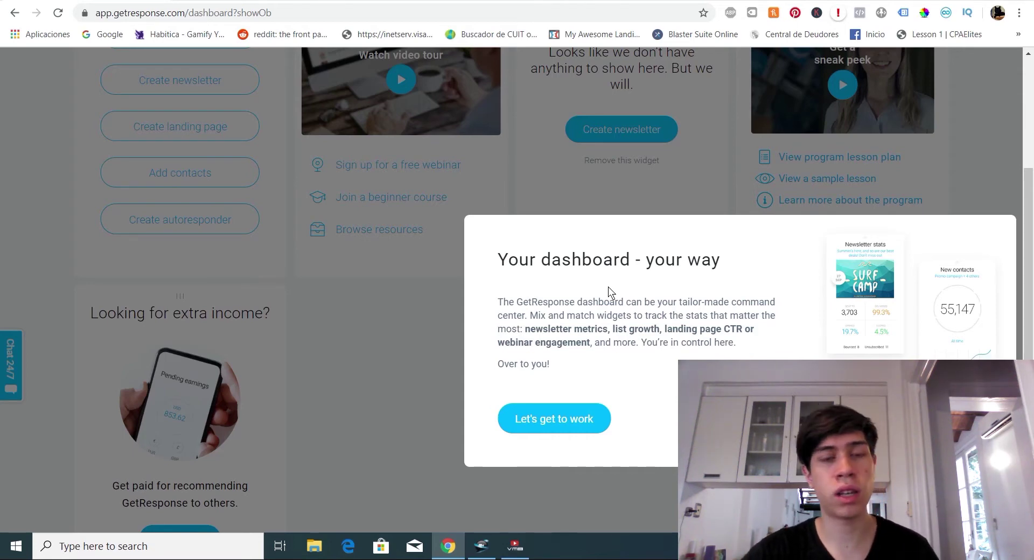
left_click(555, 424)
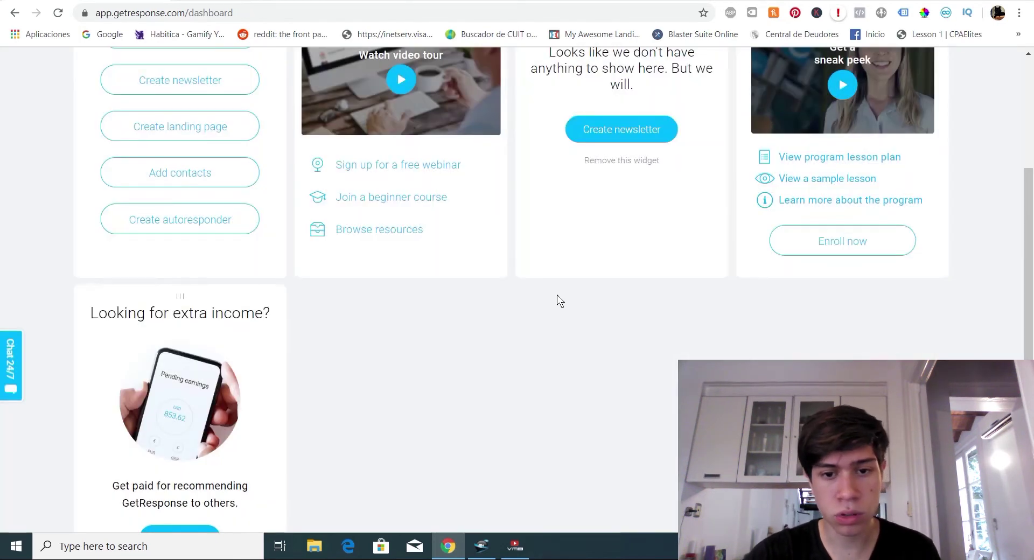
Step: Open the contact lists page, and from there go to the free trial's upgrade page
scroll(557, 295, "up", 4)
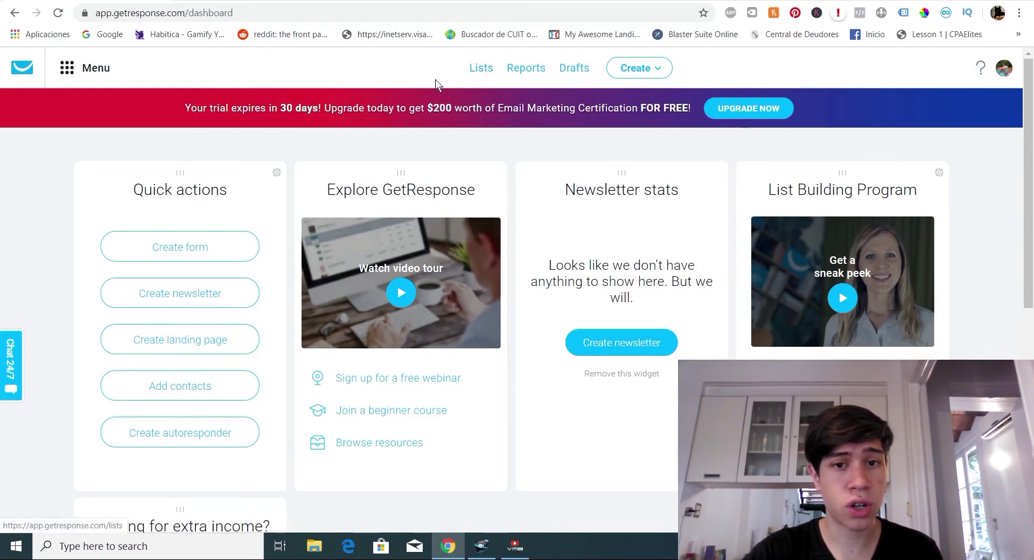
left_click(481, 67)
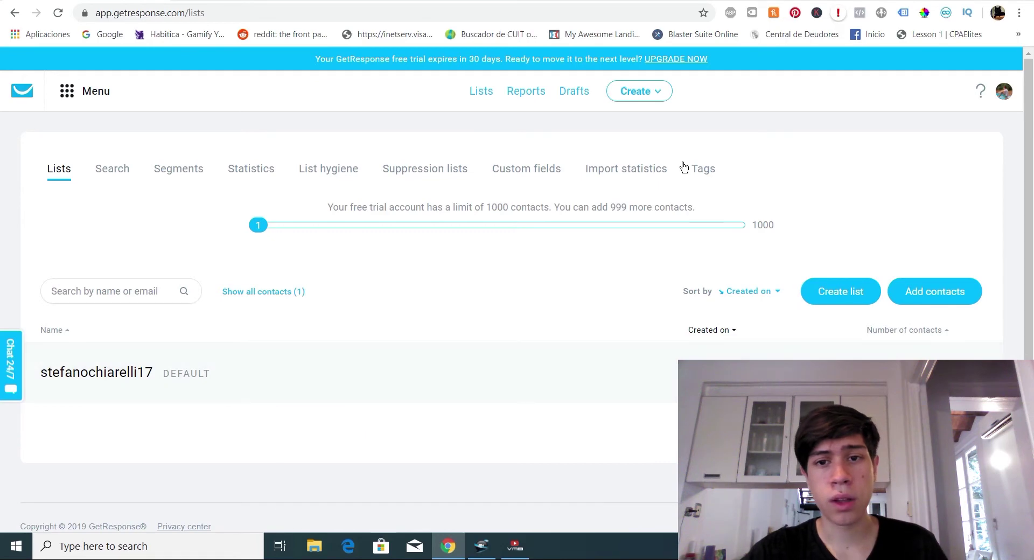
left_click(670, 63)
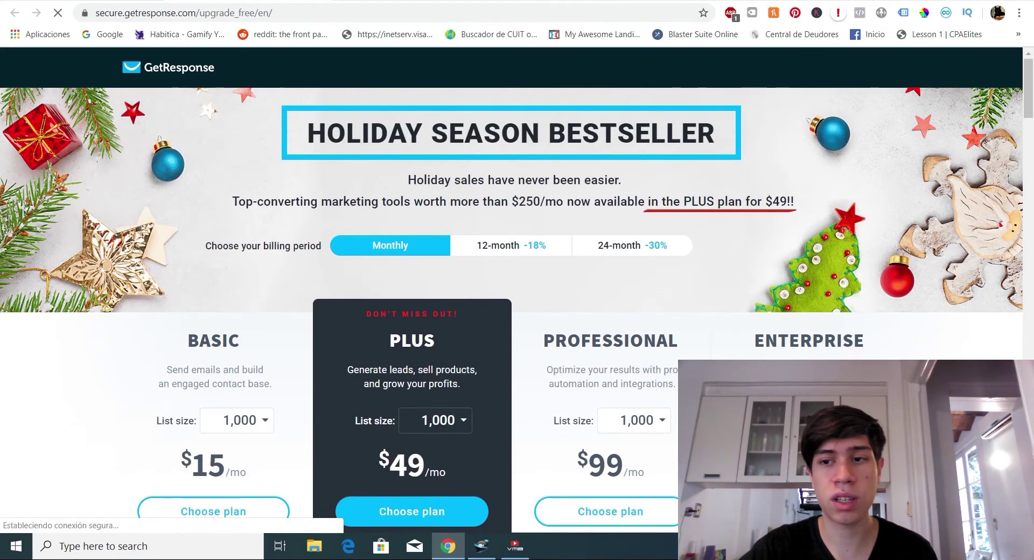
Step: Examine the features included in the Basic plan, from automation templates and sales funnels to Facebook Ads and e-products
left_click_drag(1029, 83, 1032, 107)
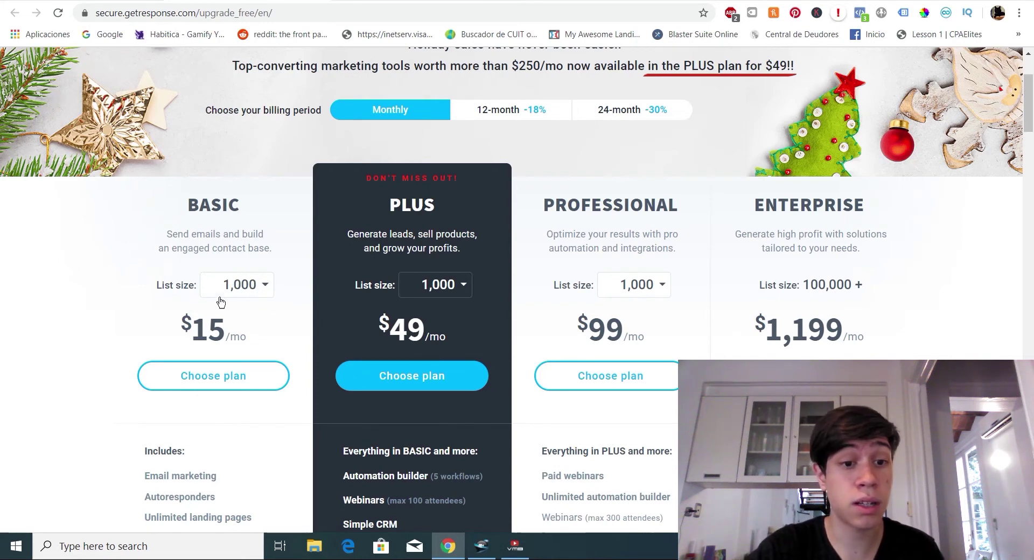
scroll(290, 320, "down", 2)
scroll(291, 319, "down", 1)
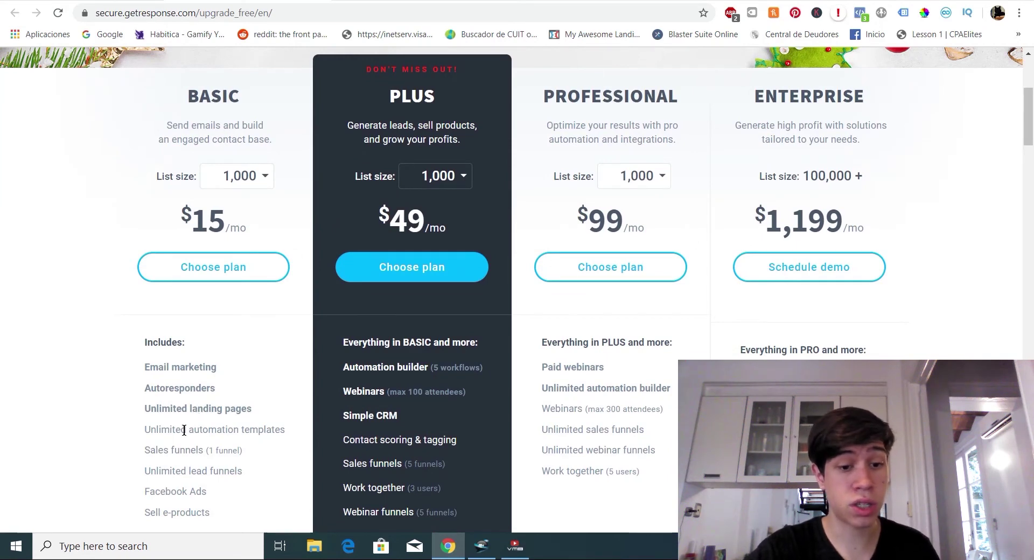
left_click_drag(187, 429, 290, 445)
left_click(275, 411)
middle_click(268, 457)
scroll(268, 457, "down", 2)
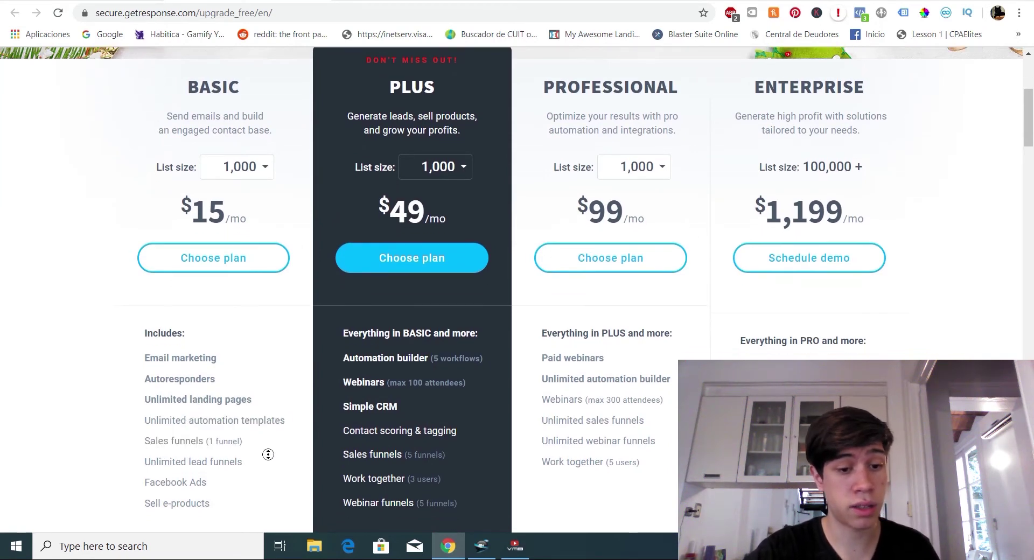
middle_click(268, 456)
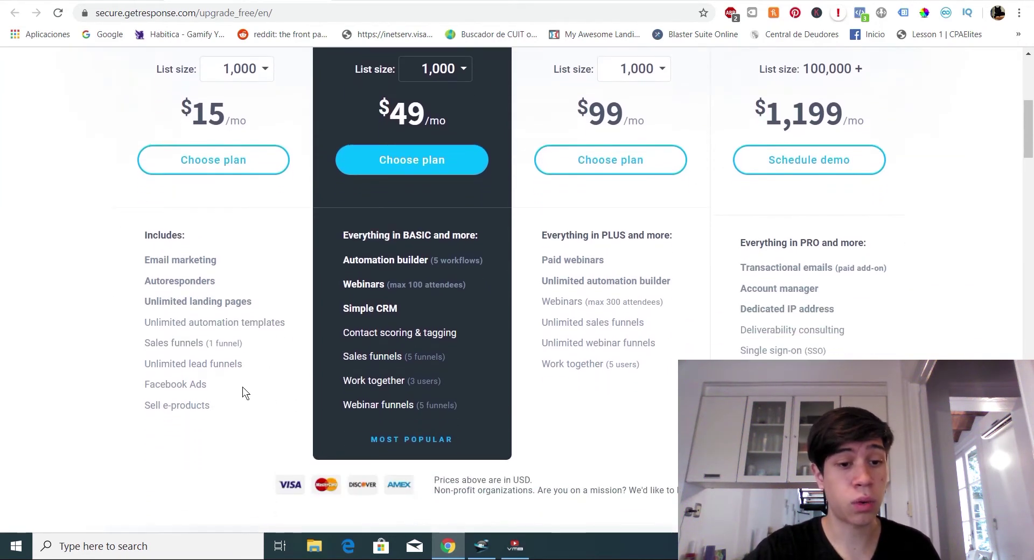
double_click(204, 344)
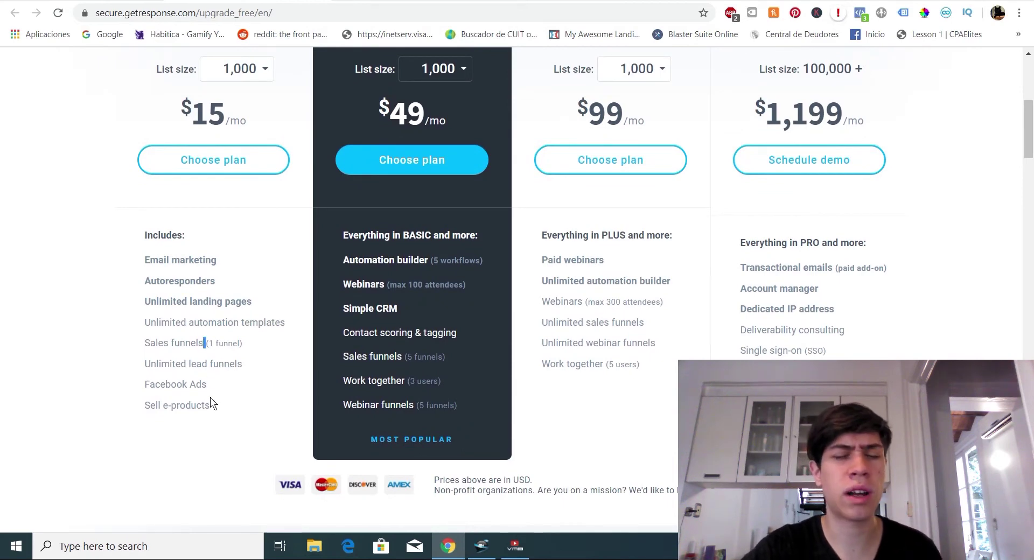
double_click(194, 365)
double_click(170, 386)
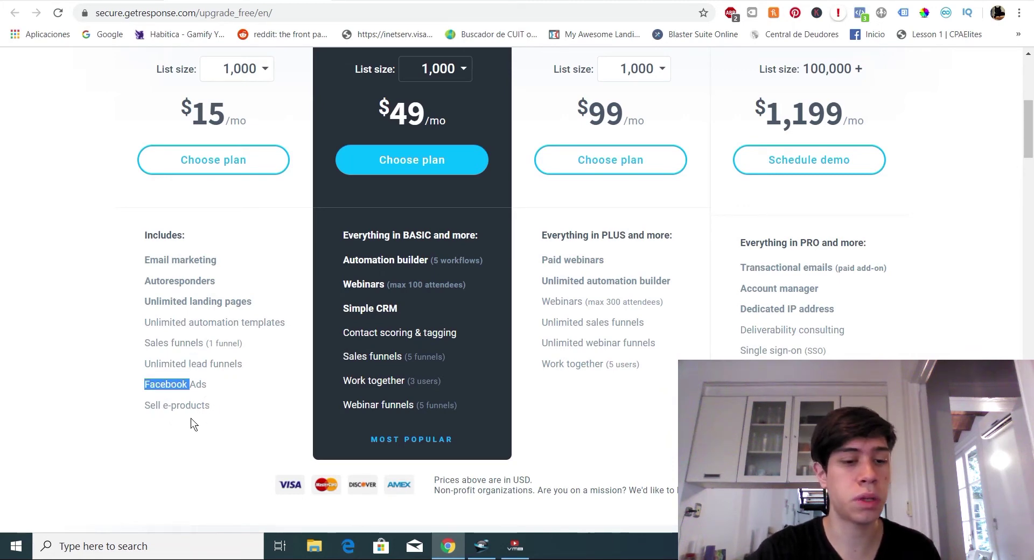
left_click_drag(156, 406, 209, 422)
left_click(196, 451)
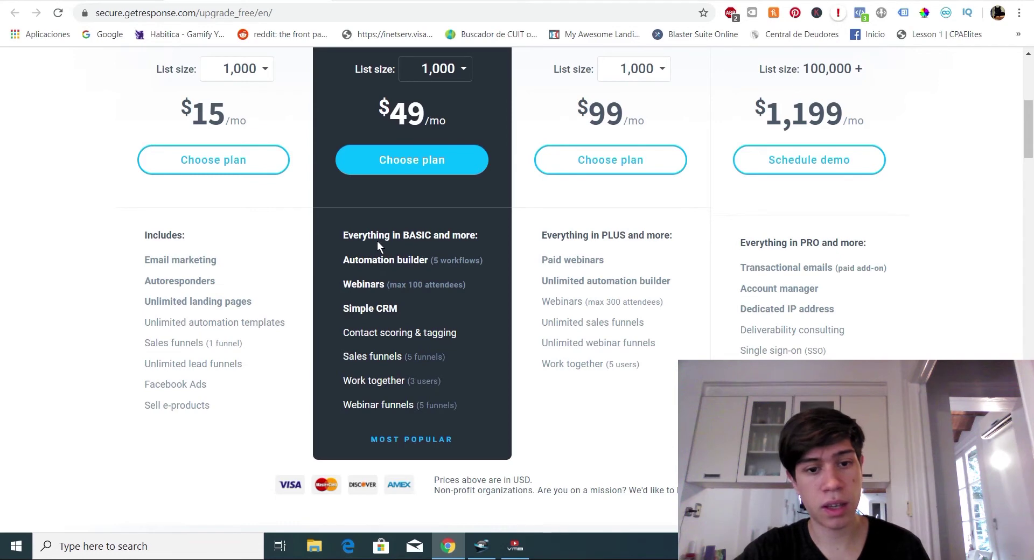
Step: Examine the features the Plus plan adds, including the automation builder, webinars, CRM, contact tagging and funnels
triple_click(409, 260)
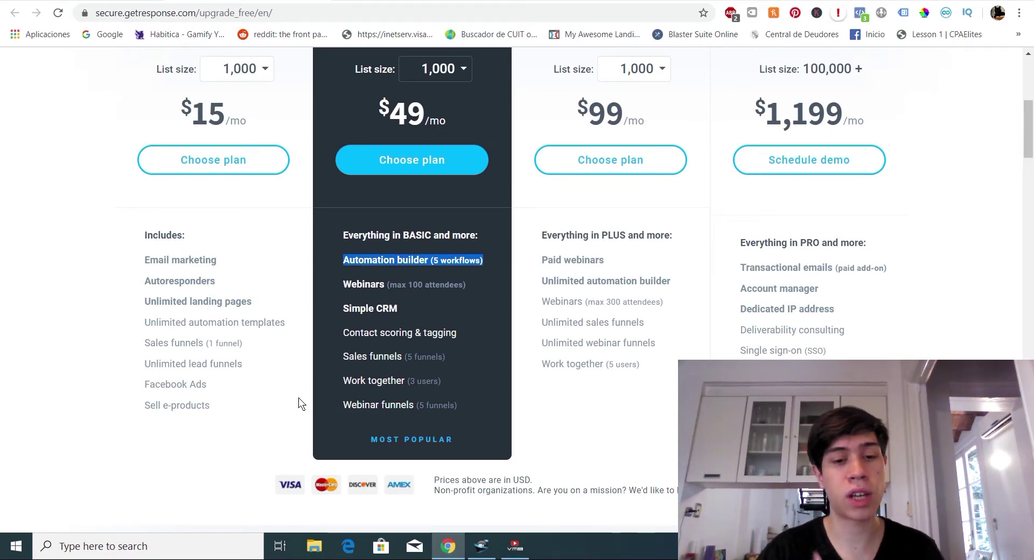
double_click(364, 284)
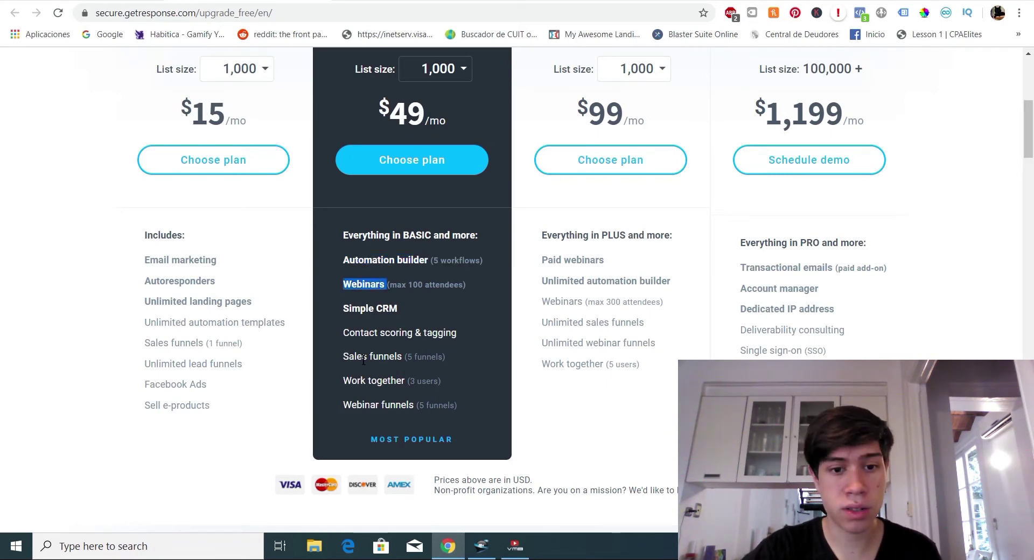
double_click(380, 311)
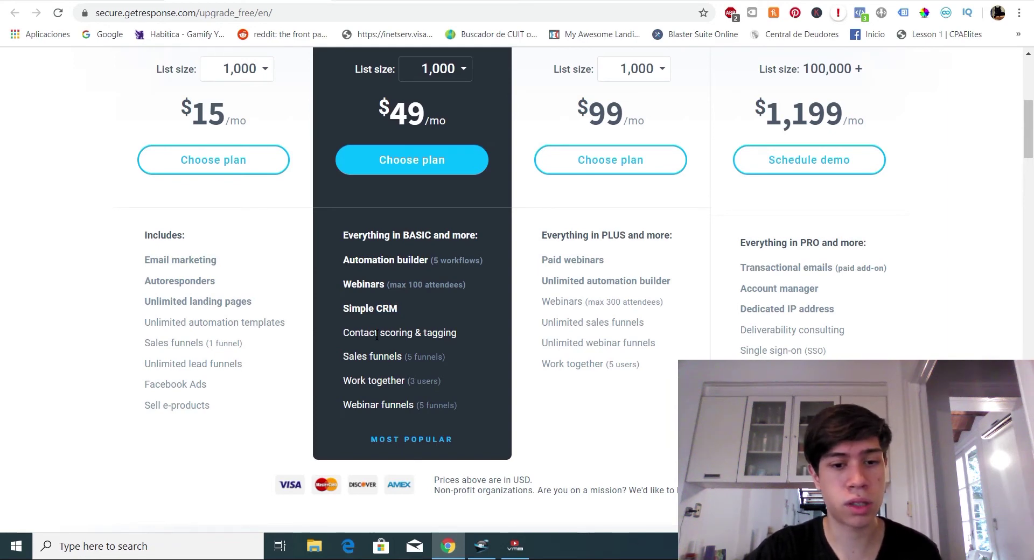
left_click_drag(446, 334, 320, 334)
double_click(446, 334)
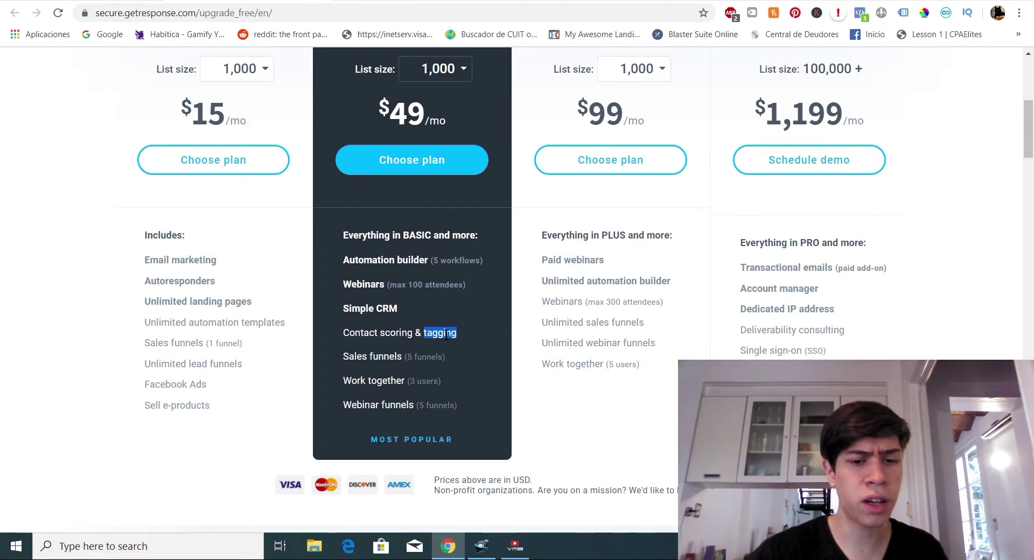
triple_click(388, 356)
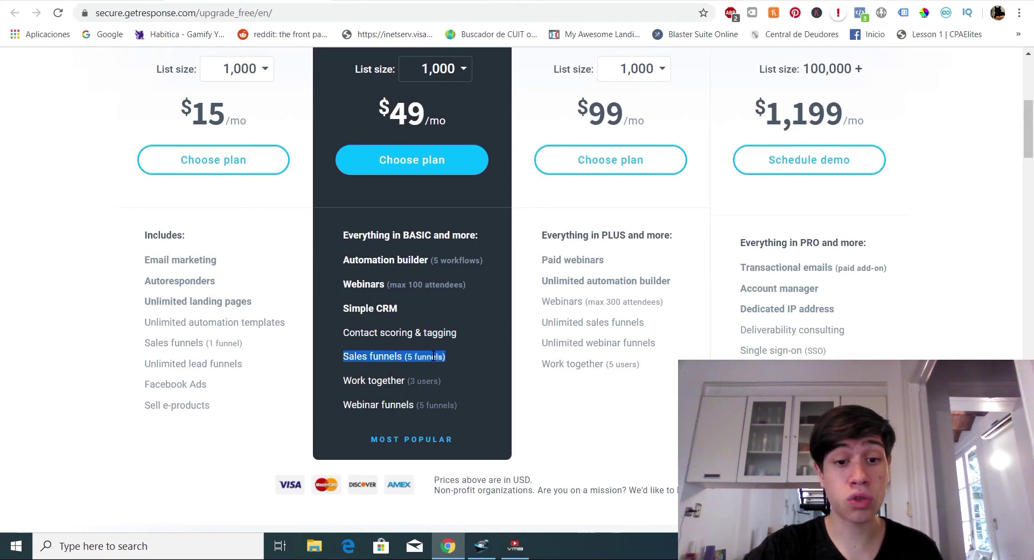
left_click(344, 407)
double_click(373, 384)
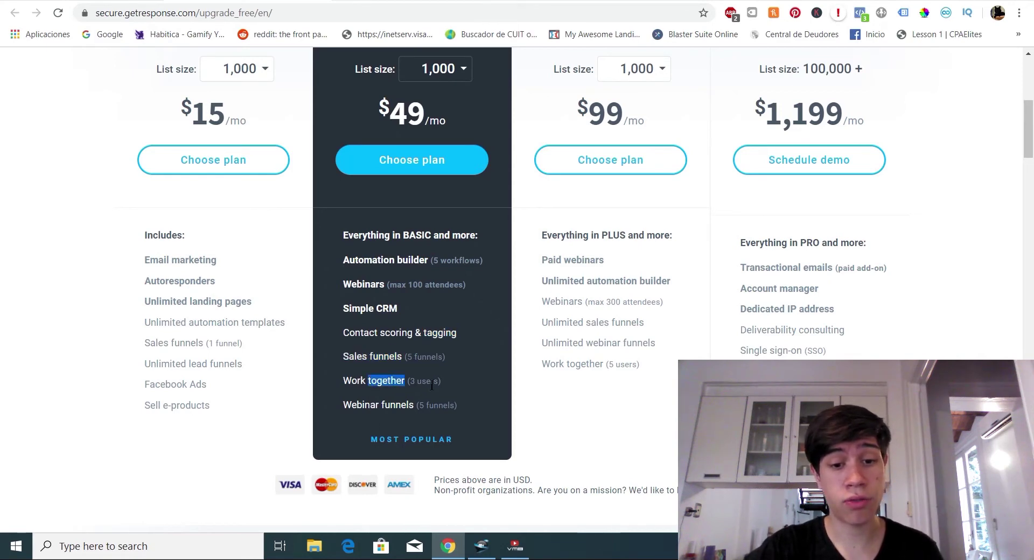
left_click_drag(404, 383, 407, 383)
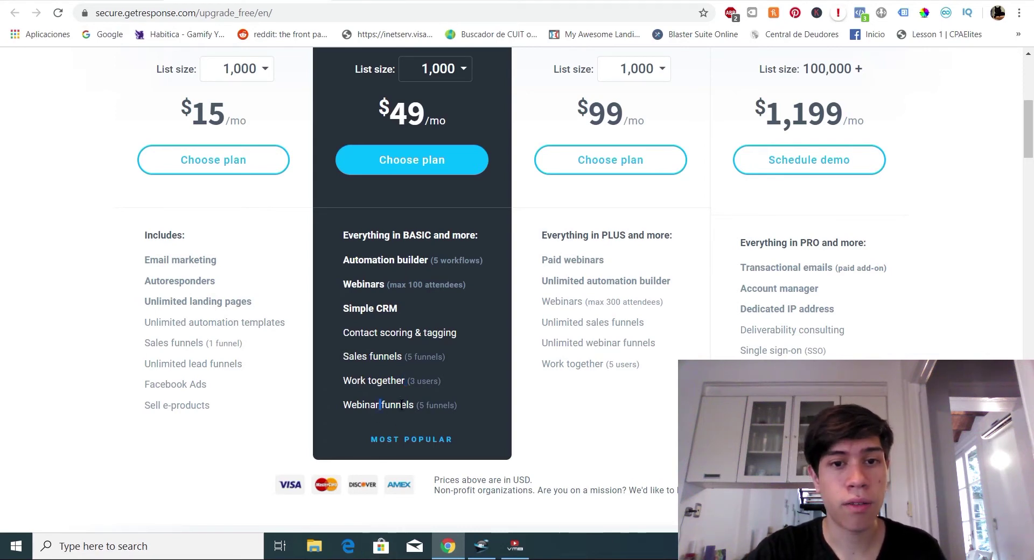
Step: Compare the plan prices for 12-month and 24-month billing, ending with the billing period set to Monthly
scroll(408, 413, "up", 7)
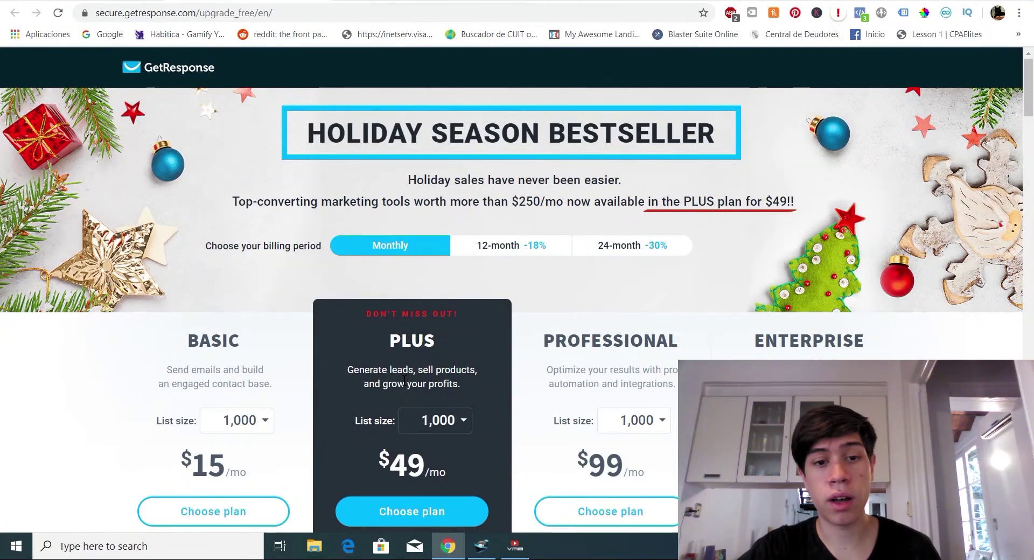
left_click_drag(499, 245, 505, 245)
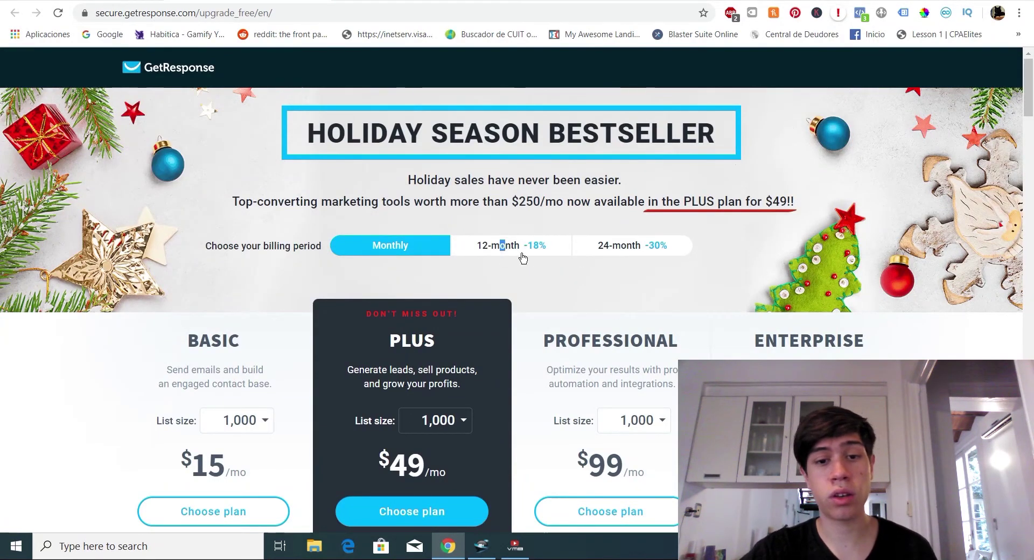
left_click(522, 257)
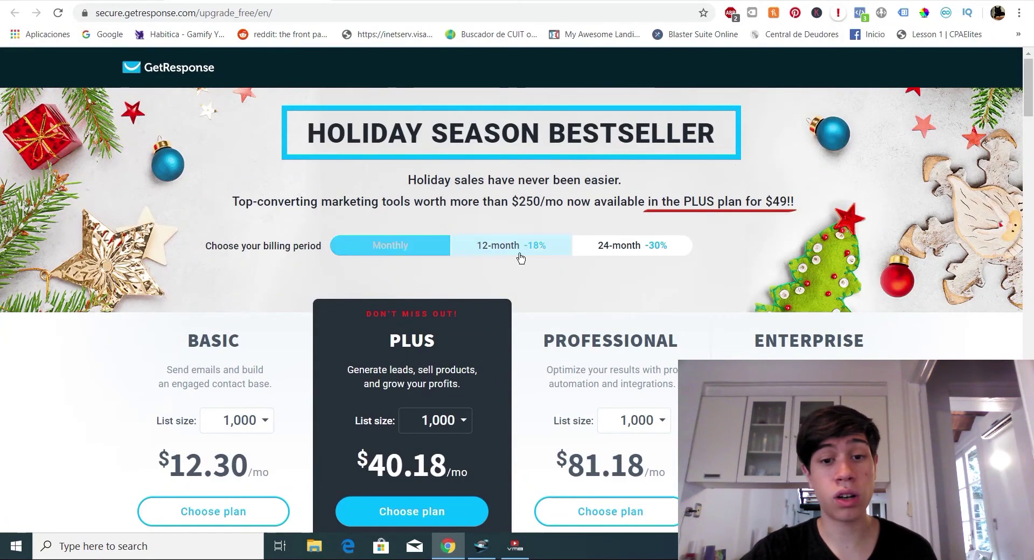
left_click(655, 249)
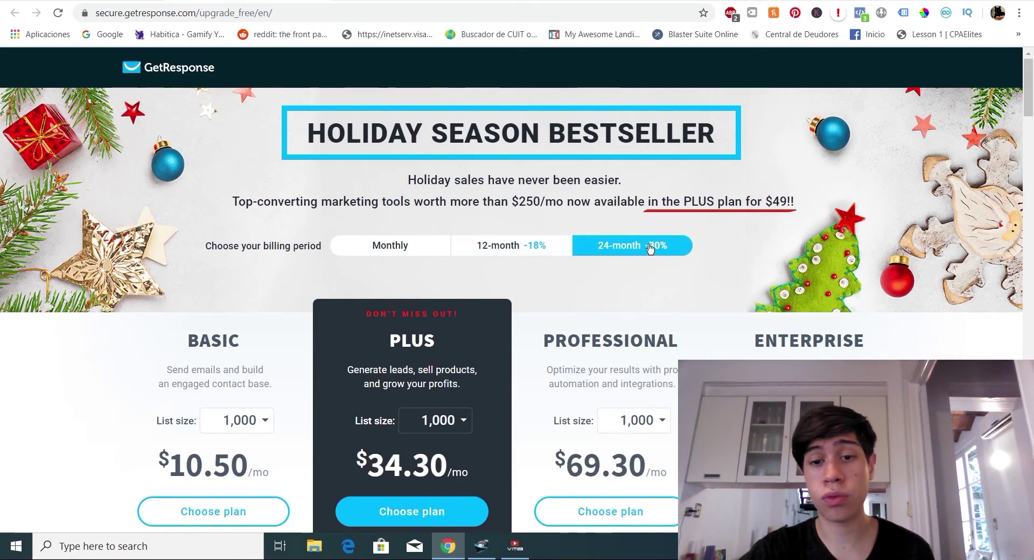
left_click(418, 251)
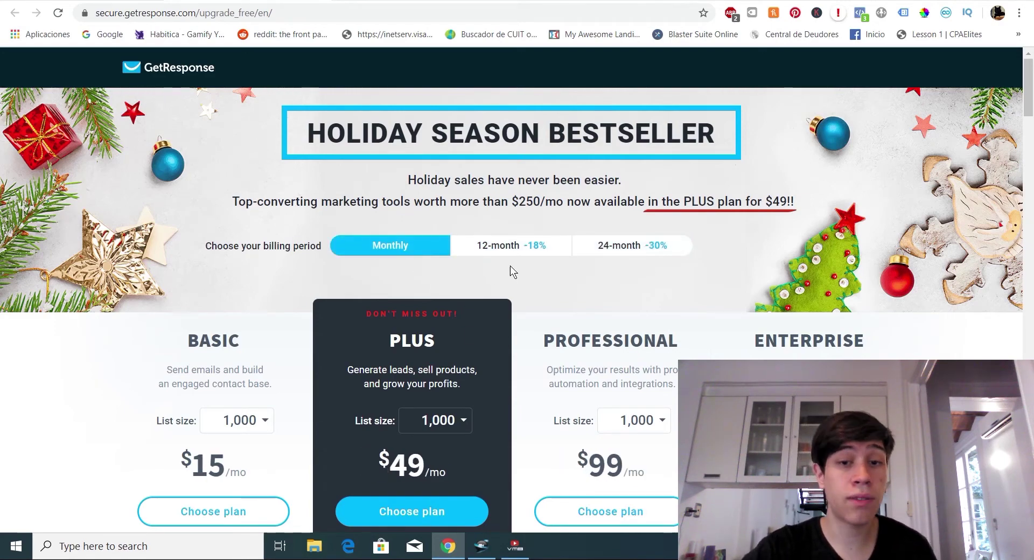
left_click(467, 247)
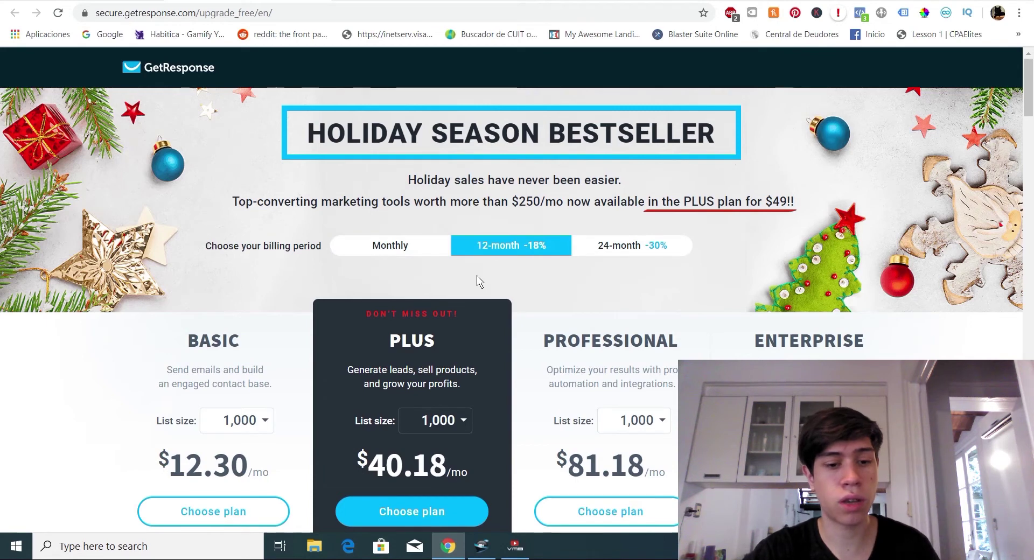
left_click(405, 257)
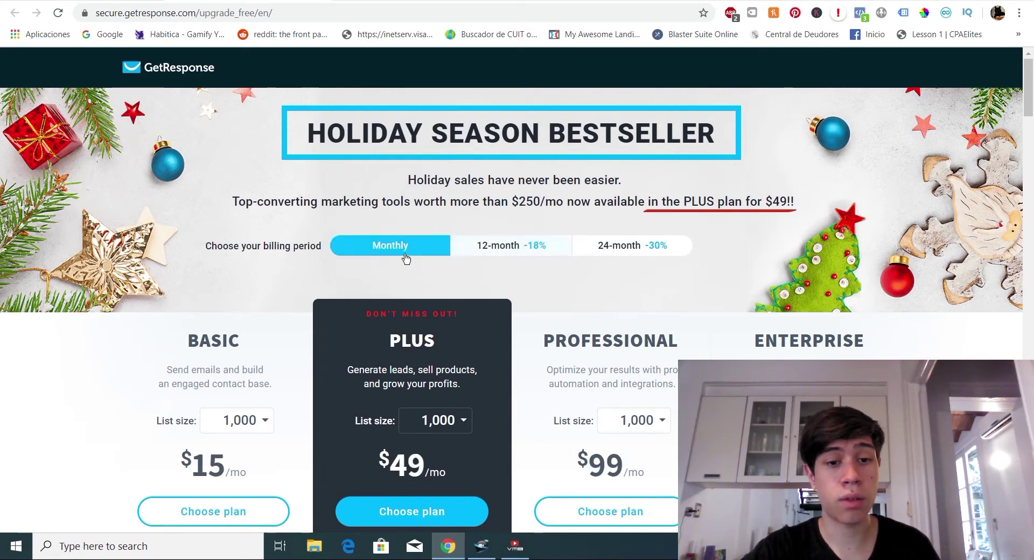
Step: Check the monthly plan prices for a list size of 10,000, and return the list size to 1,000
left_click(253, 420)
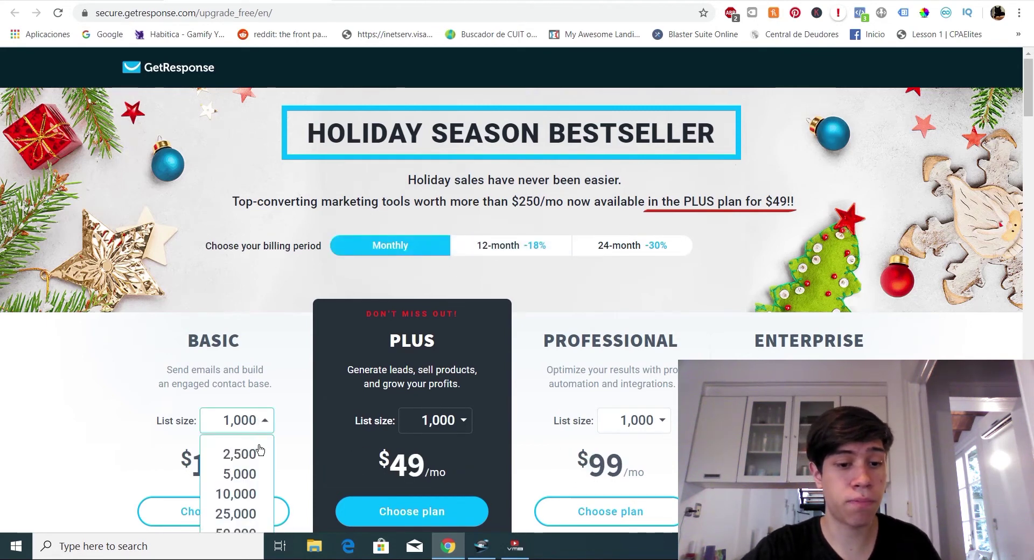
scroll(256, 458, "down", 8)
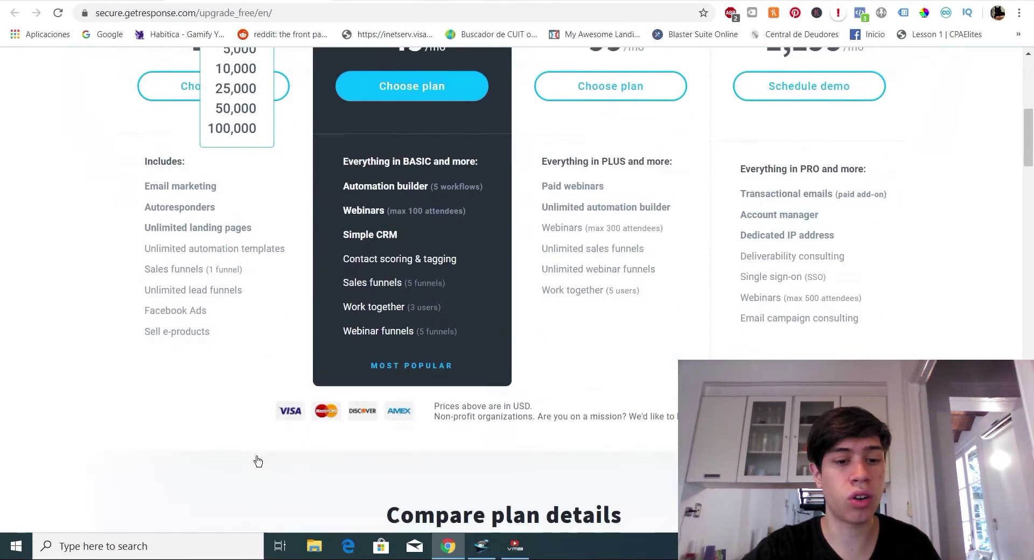
scroll(256, 461, "up", 8)
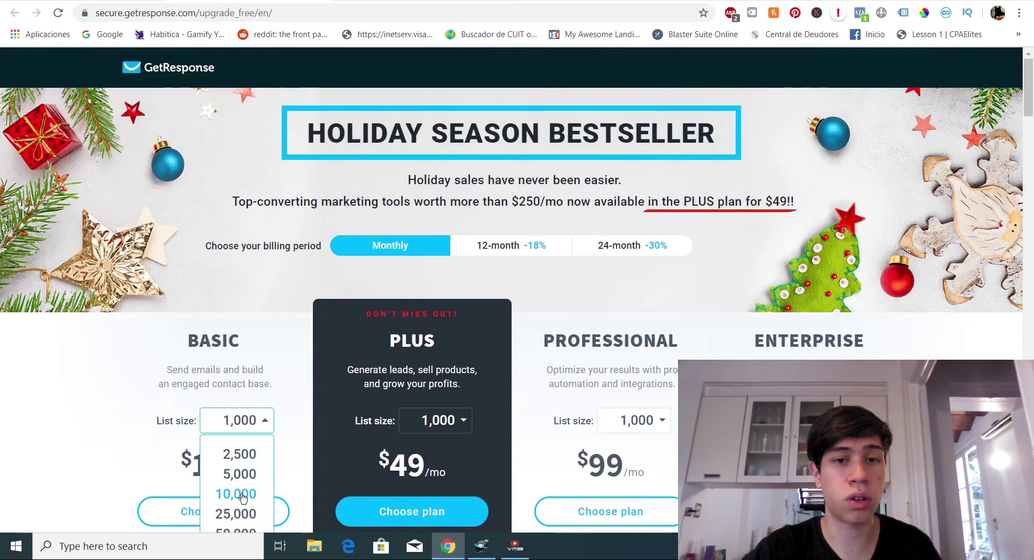
left_click(243, 497)
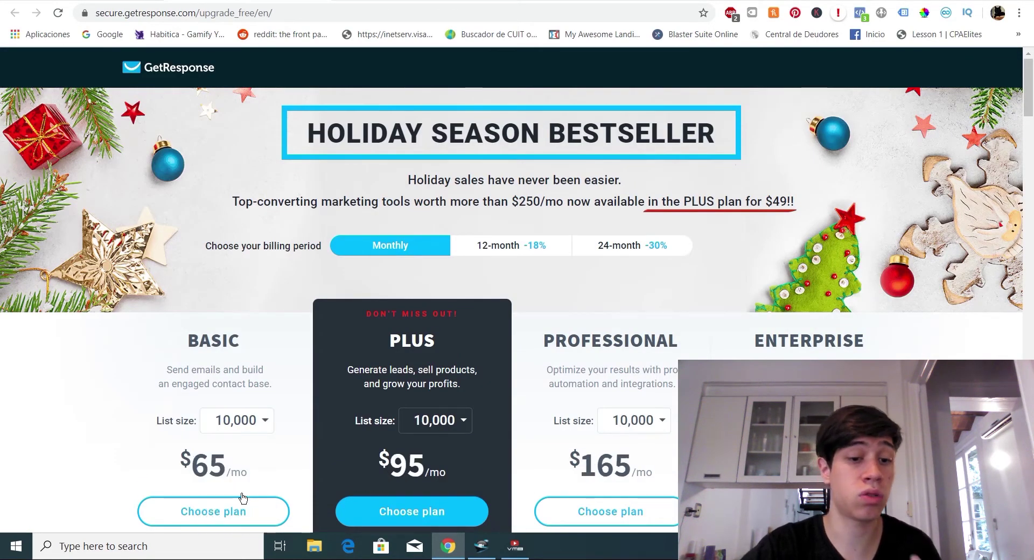
left_click(255, 422)
left_click(242, 455)
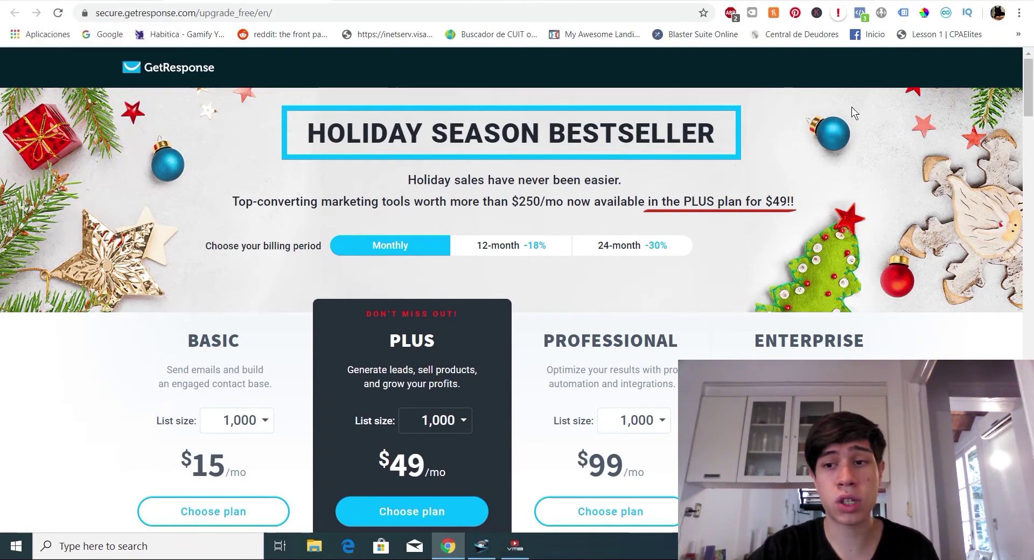
scroll(1032, 145, "down", 3)
scroll(1033, 145, "down", 3)
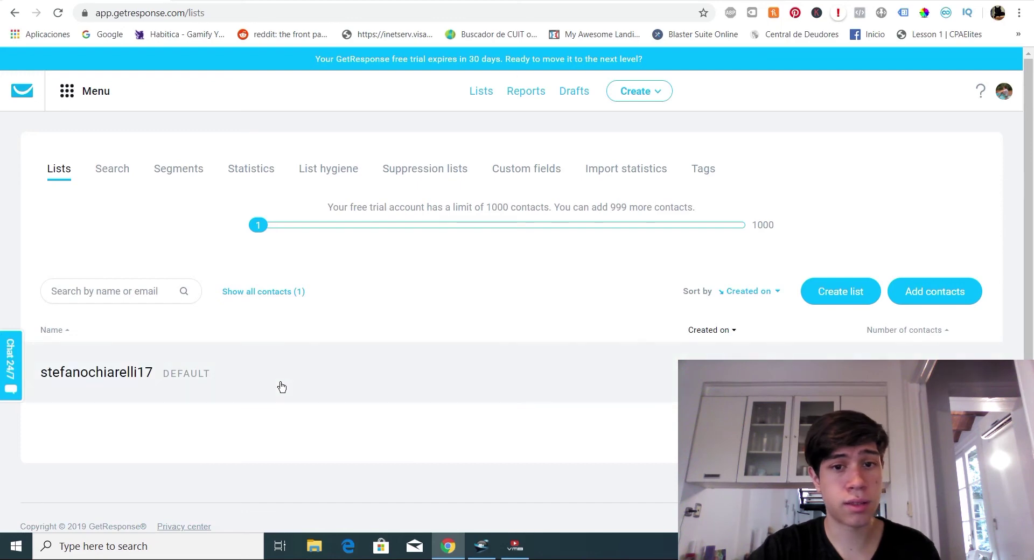
Step: Open the Email marketing section to view the newsletters and the page for creating email templates
left_click(88, 102)
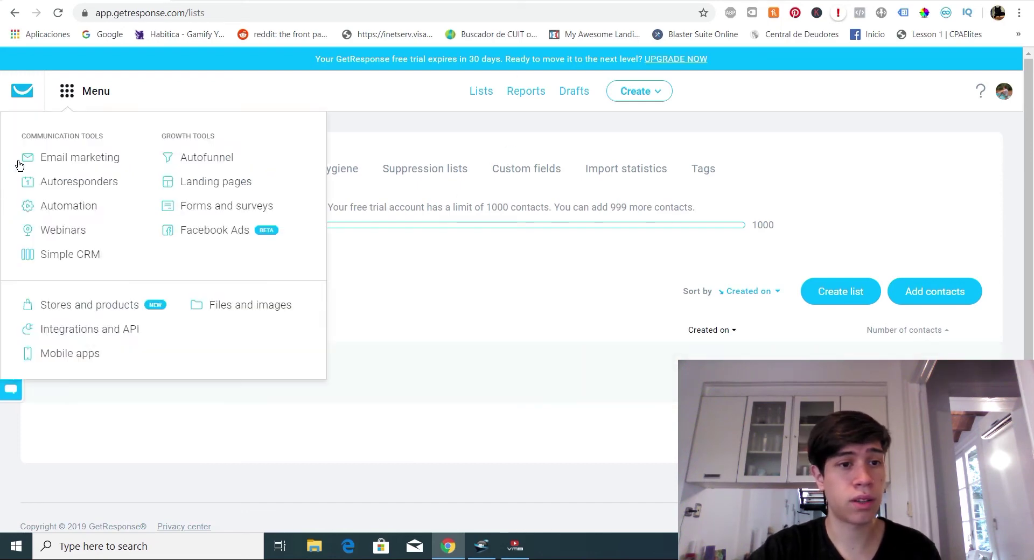
left_click(91, 159)
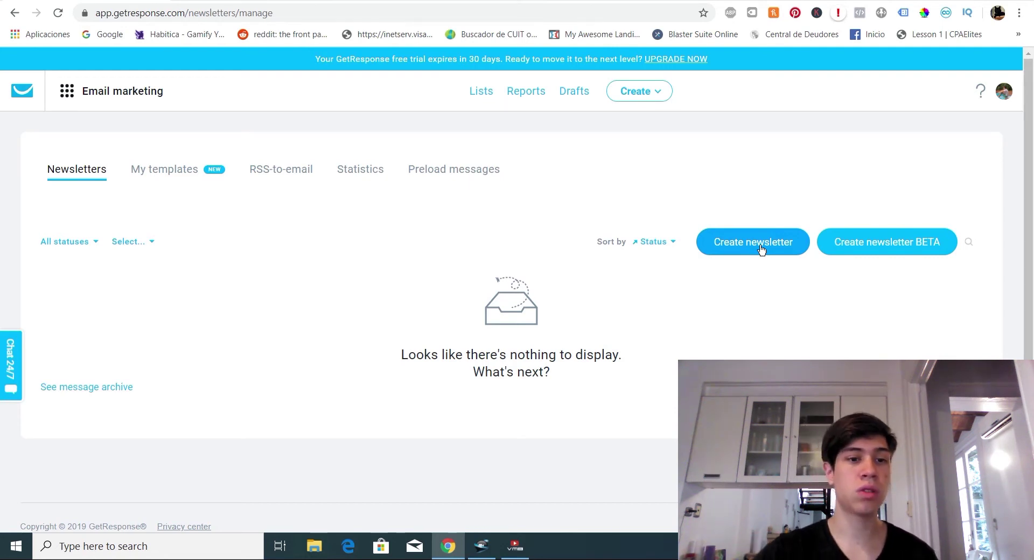
left_click(136, 170)
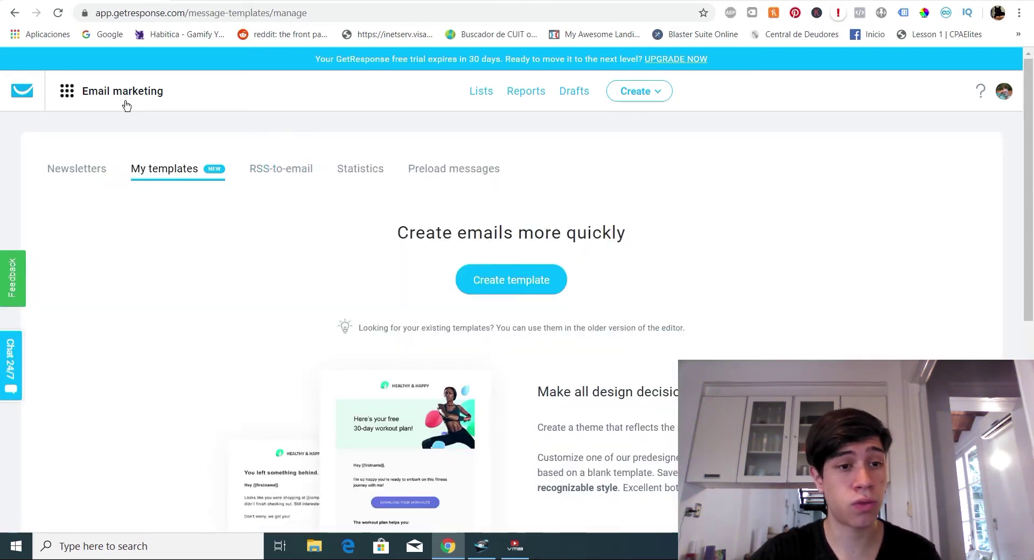
Step: Open the Autoresponders section and examine the day-by-day grid for scheduling messages
left_click(122, 96)
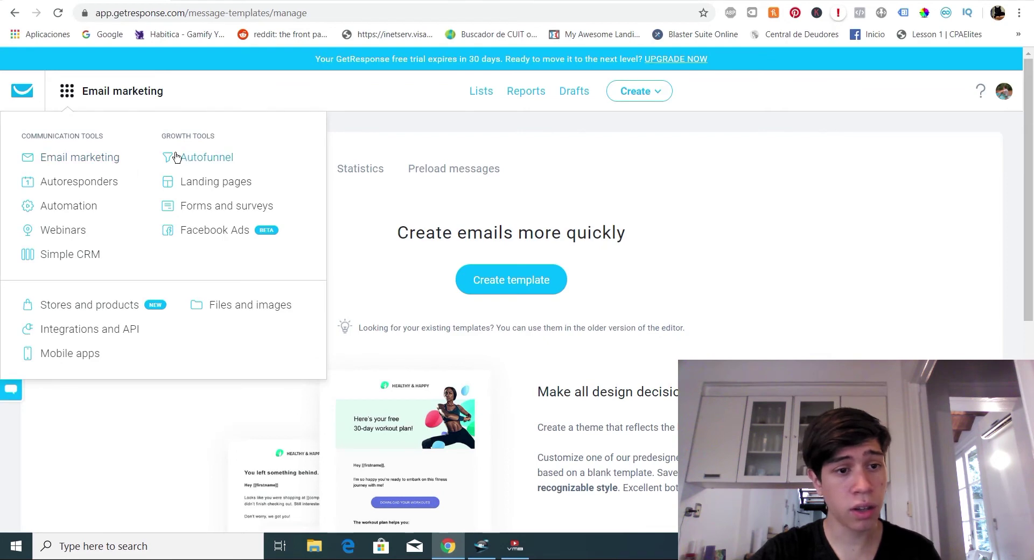
left_click(78, 182)
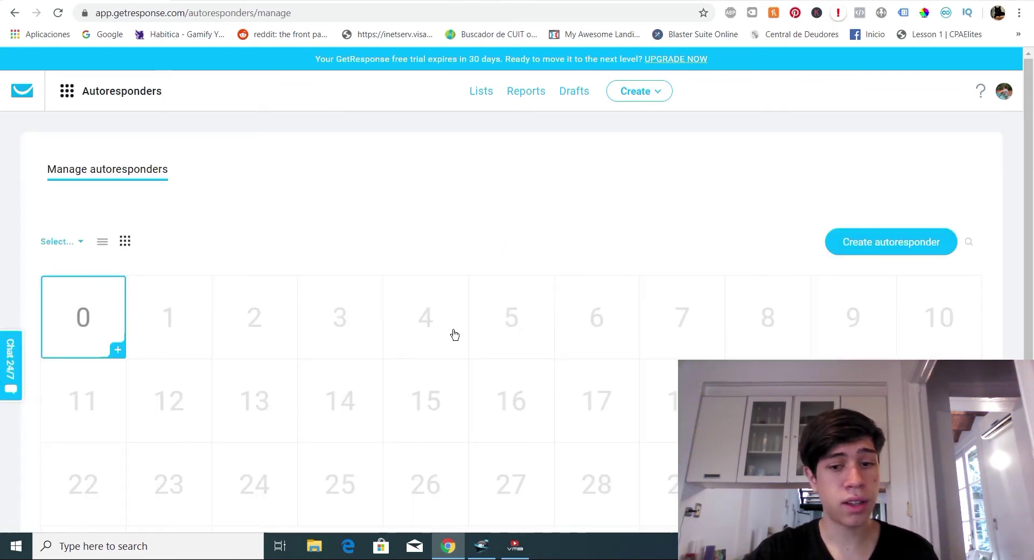
scroll(916, 194, "down", 1)
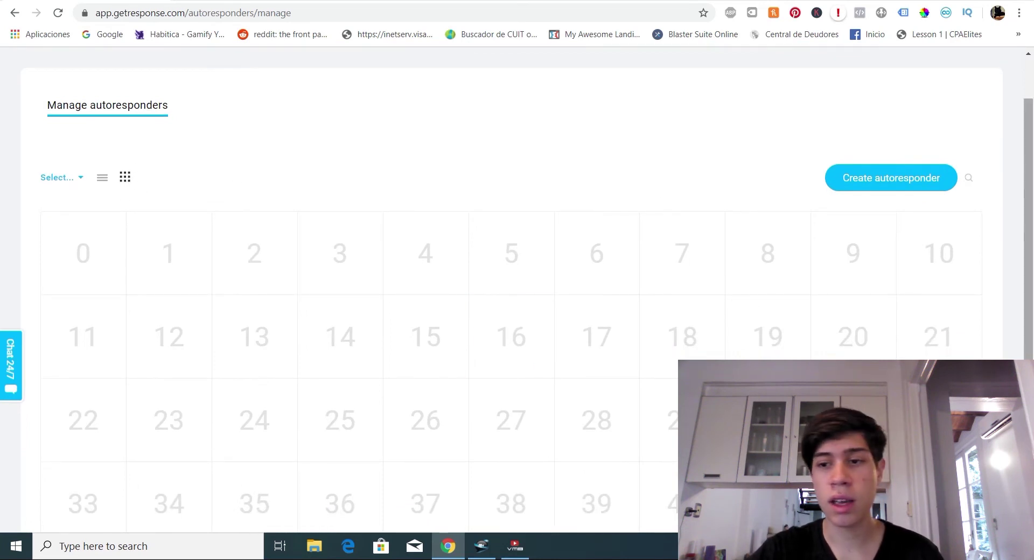
scroll(1032, 282, "down", 4)
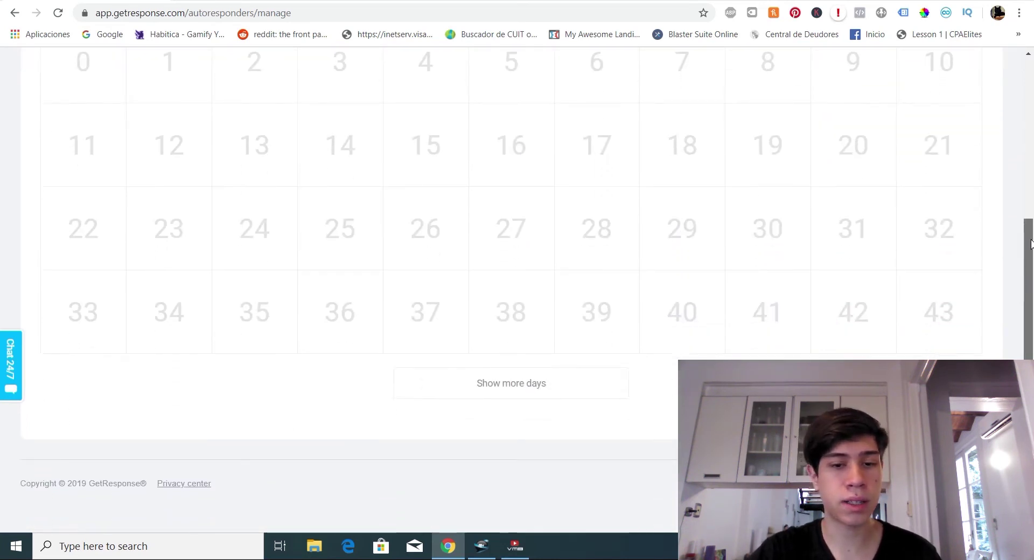
scroll(1031, 243, "up", 3)
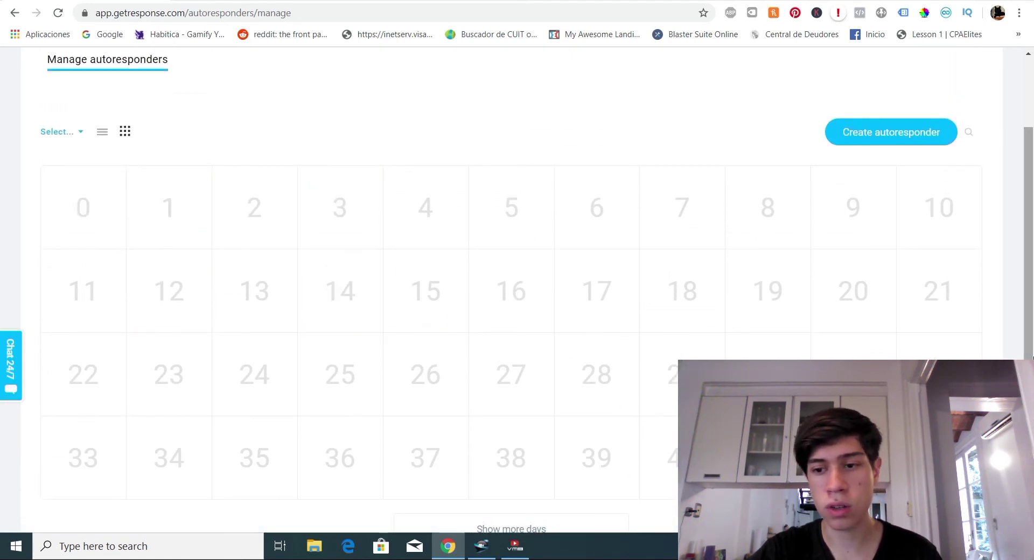
left_click_drag(1032, 358, 1032, 288)
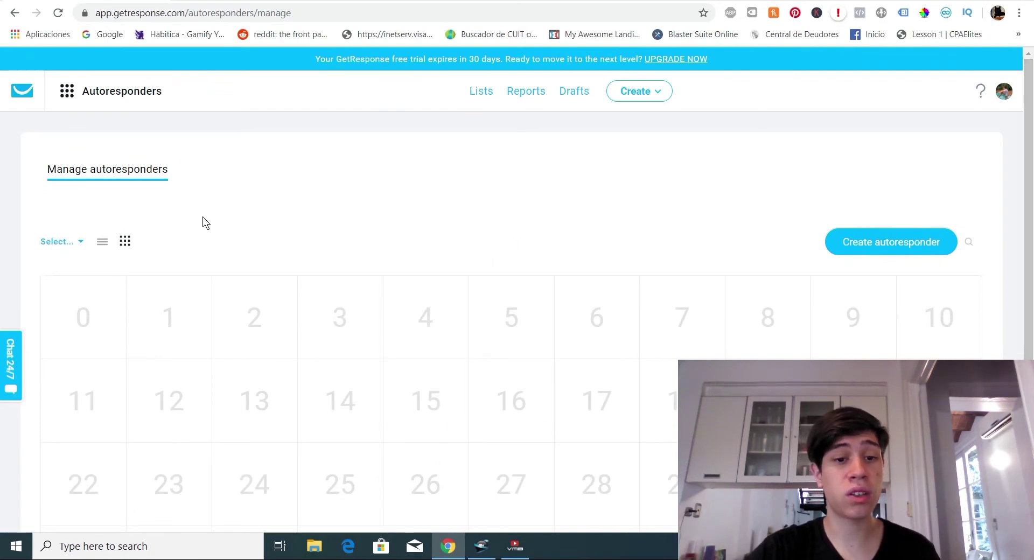
Step: Open the Automation section and examine its introduction, from the feature overview and use-case videos to conditions, actions and filters
left_click(125, 96)
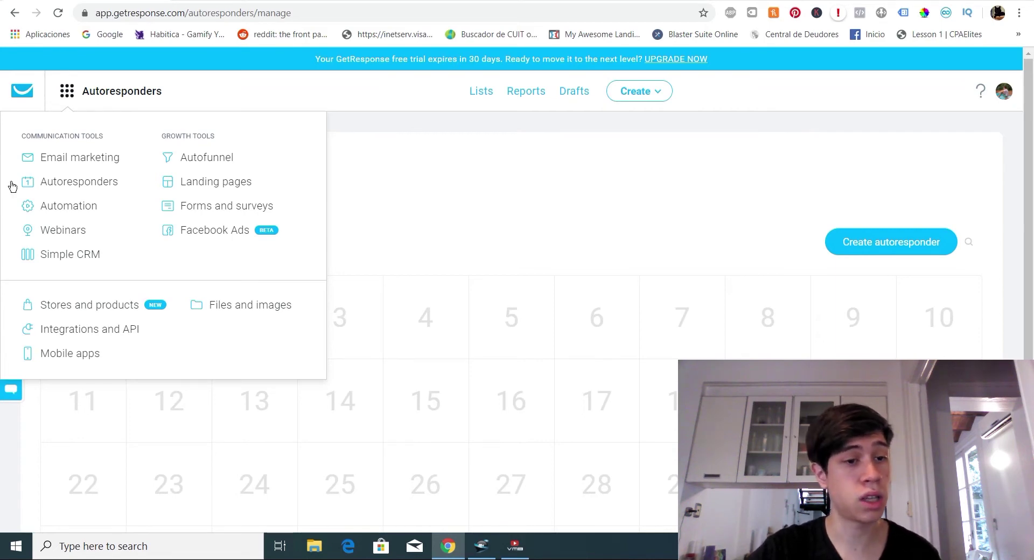
left_click(52, 210)
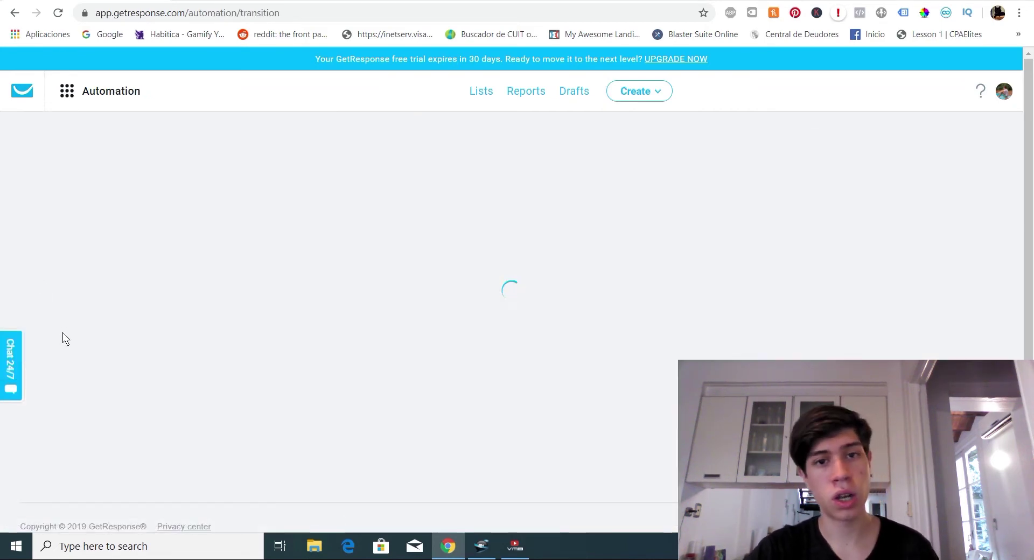
scroll(326, 231, "down", 5)
scroll(325, 231, "up", 5)
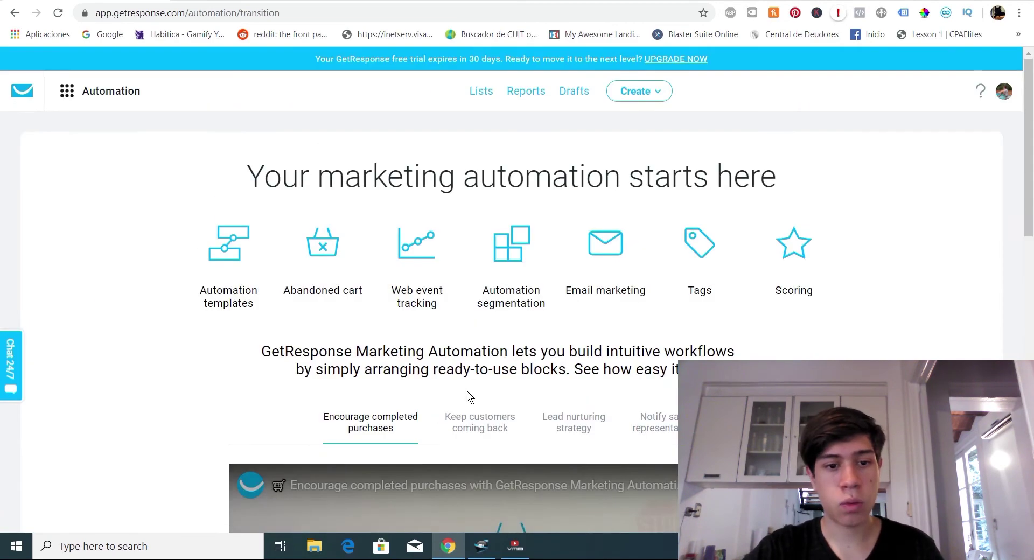
scroll(483, 199, "down", 15)
scroll(533, 334, "up", 8)
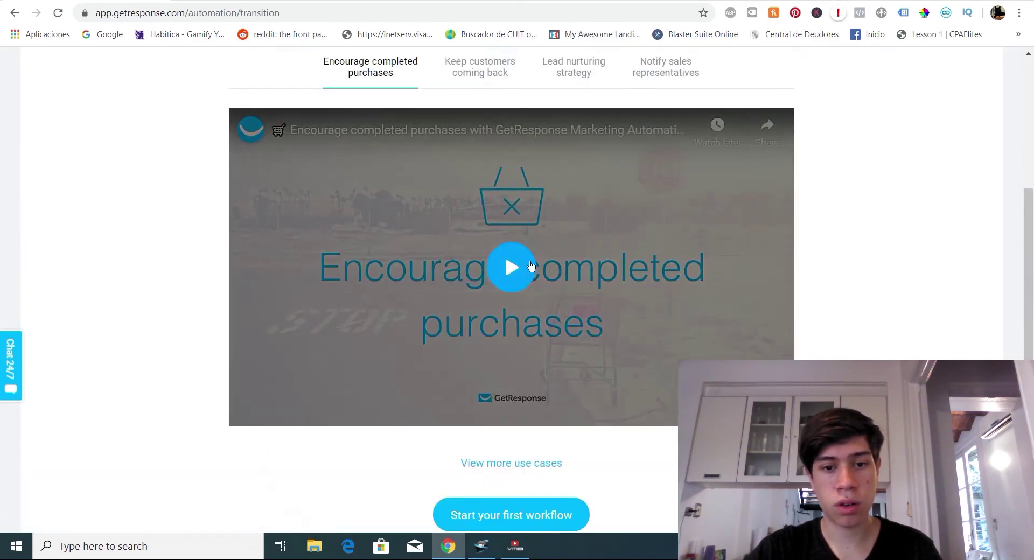
scroll(521, 293, "up", 2)
scroll(686, 267, "up", 5)
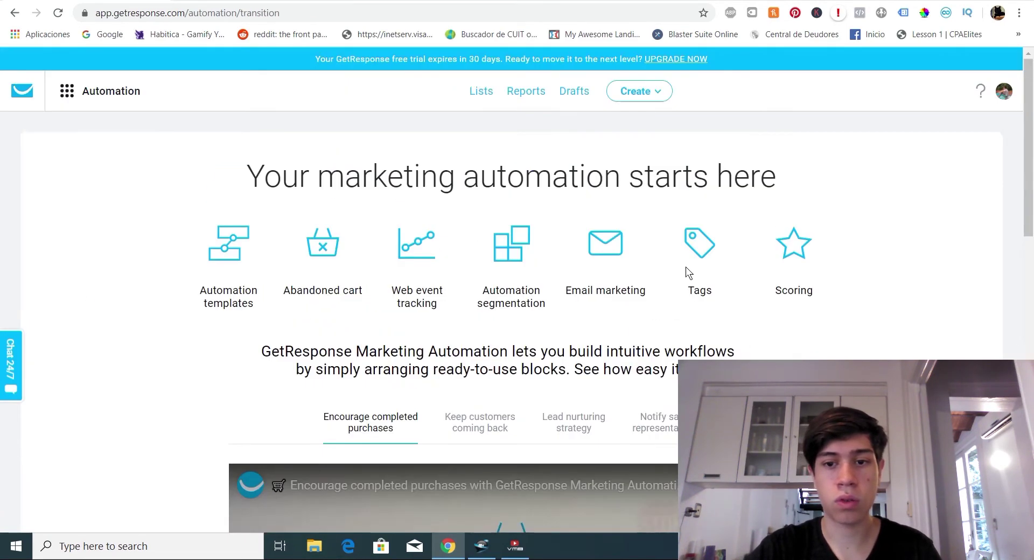
scroll(461, 207, "down", 15)
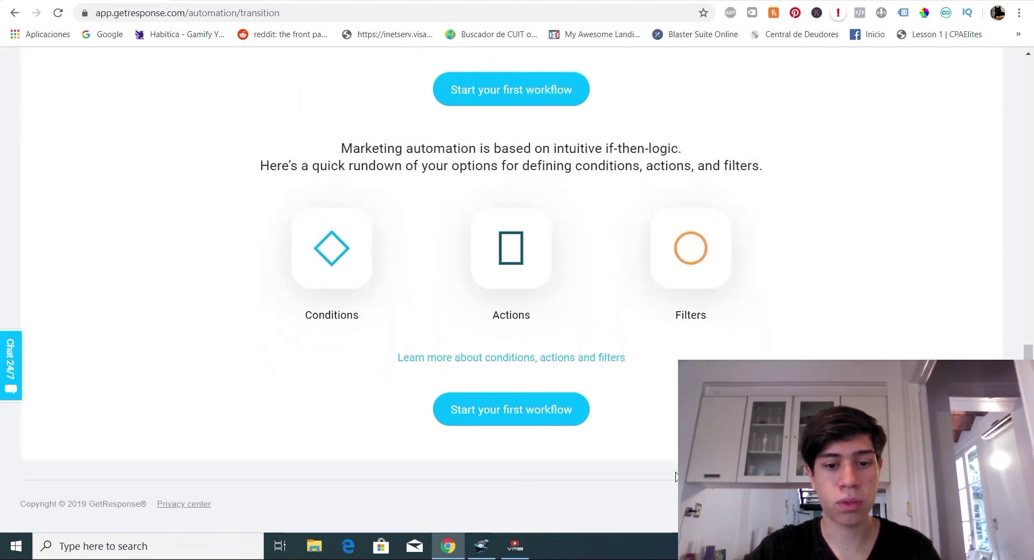
Step: Start a first automation workflow built from scratch and go through its two introductory slides
left_click(527, 425)
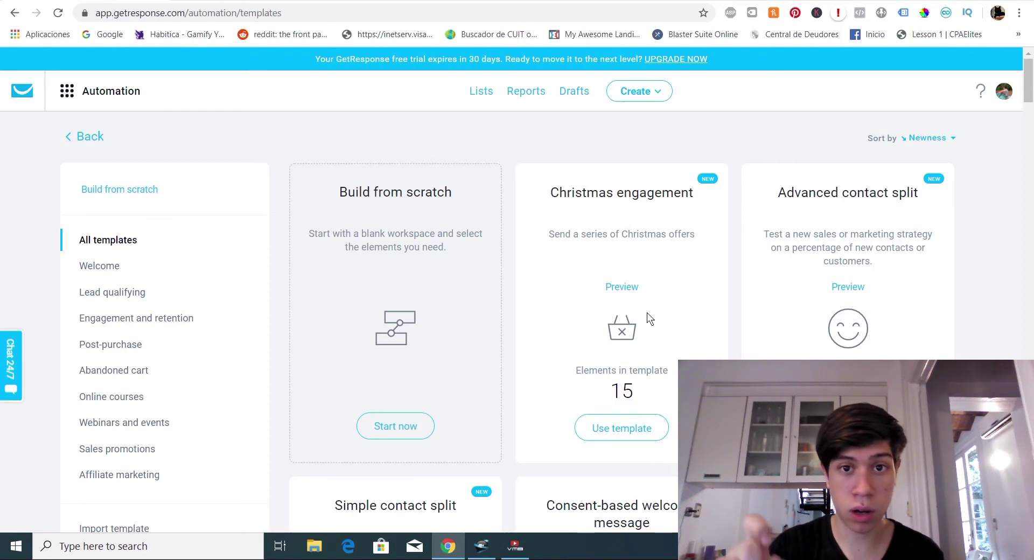
left_click(406, 427)
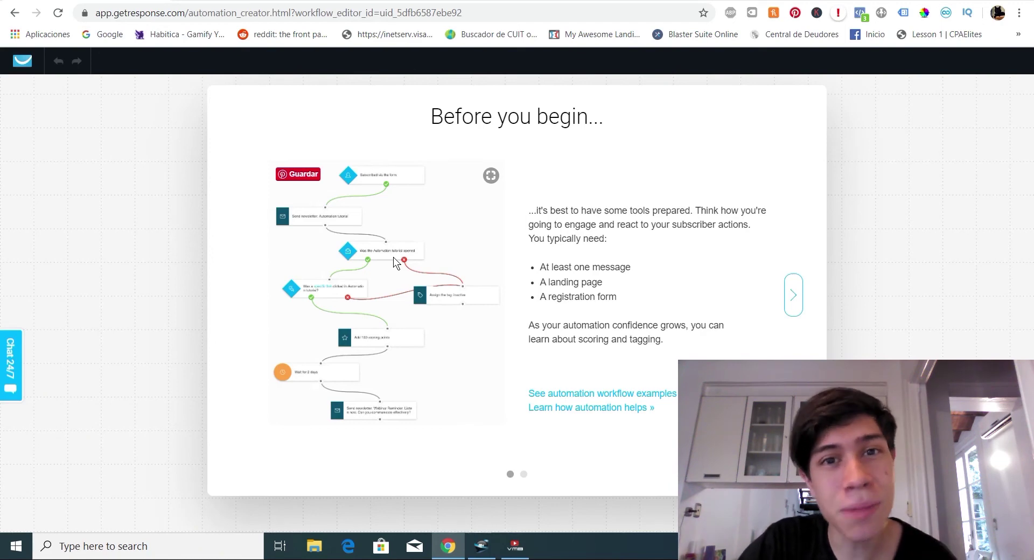
left_click(794, 295)
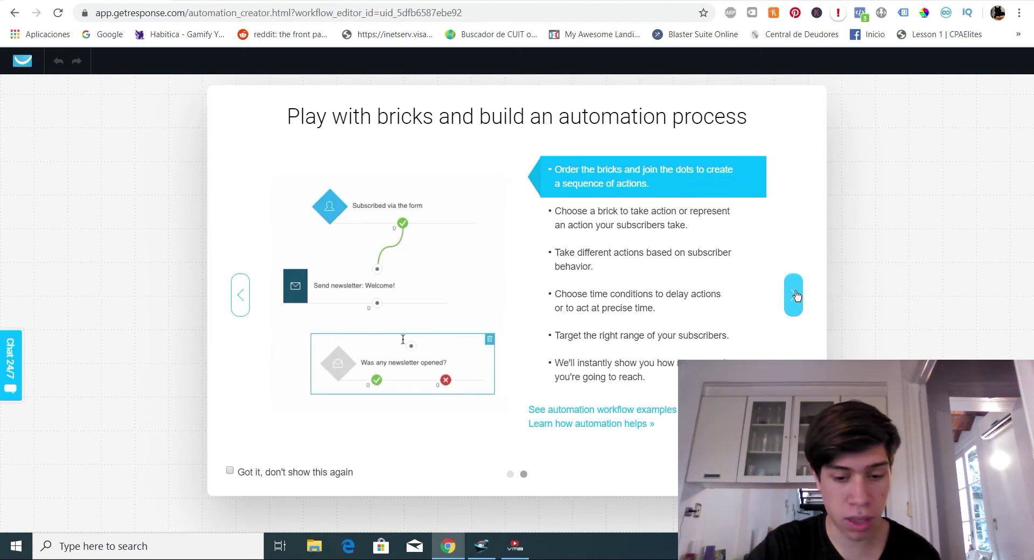
left_click(796, 295)
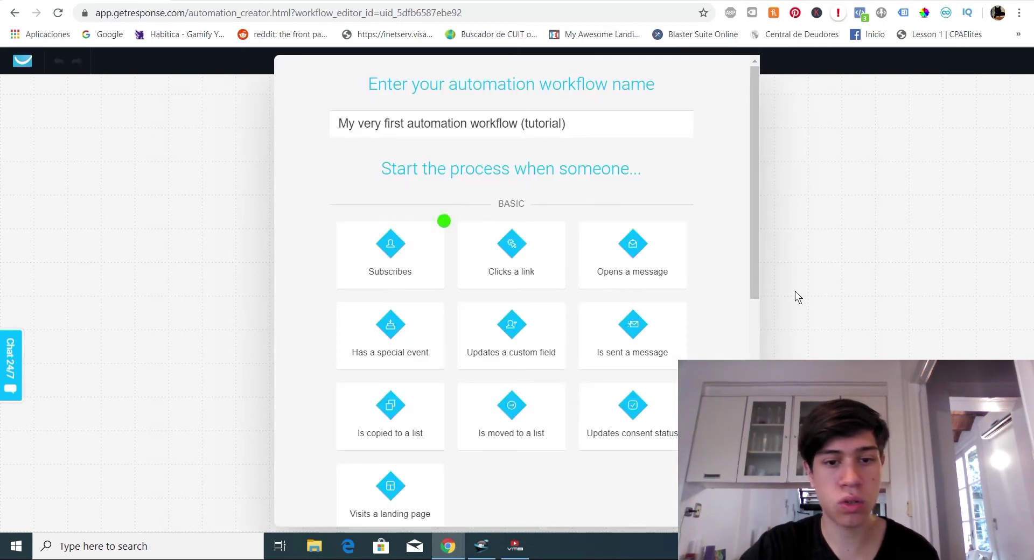
Step: Choose Subscribes as the starting event of "My very first automation workflow (tutorial)"
left_click_drag(758, 286, 765, 241)
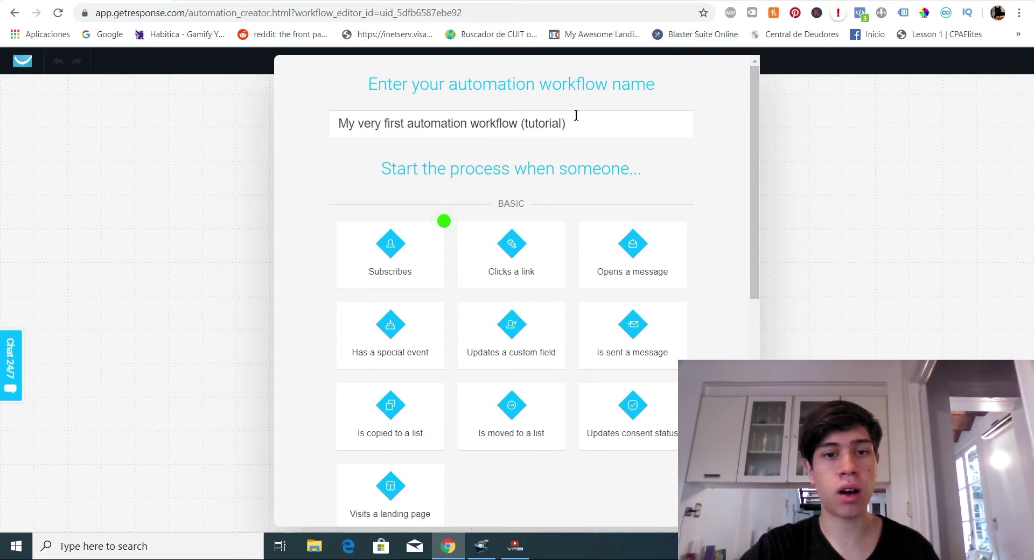
mouse_move(421, 257)
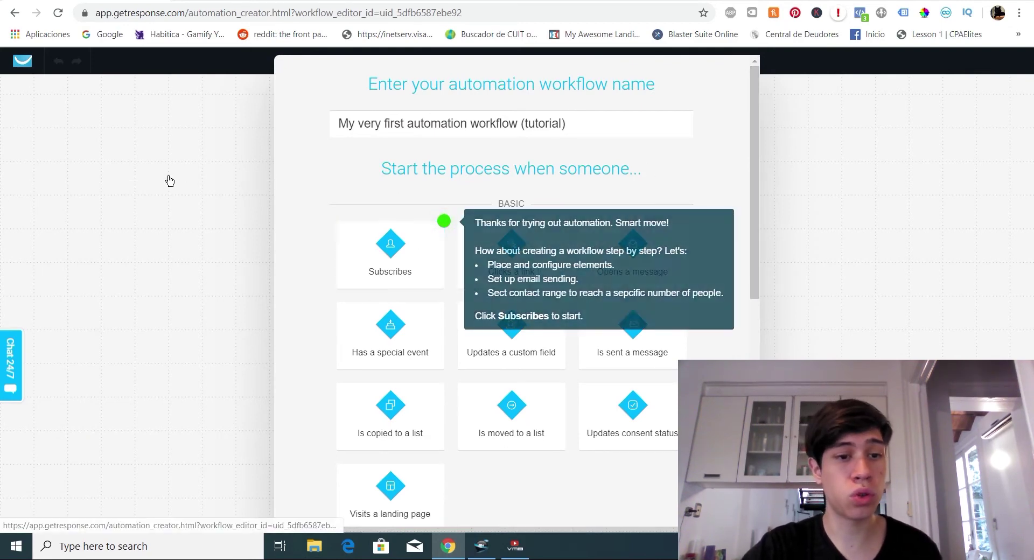
left_click(396, 268)
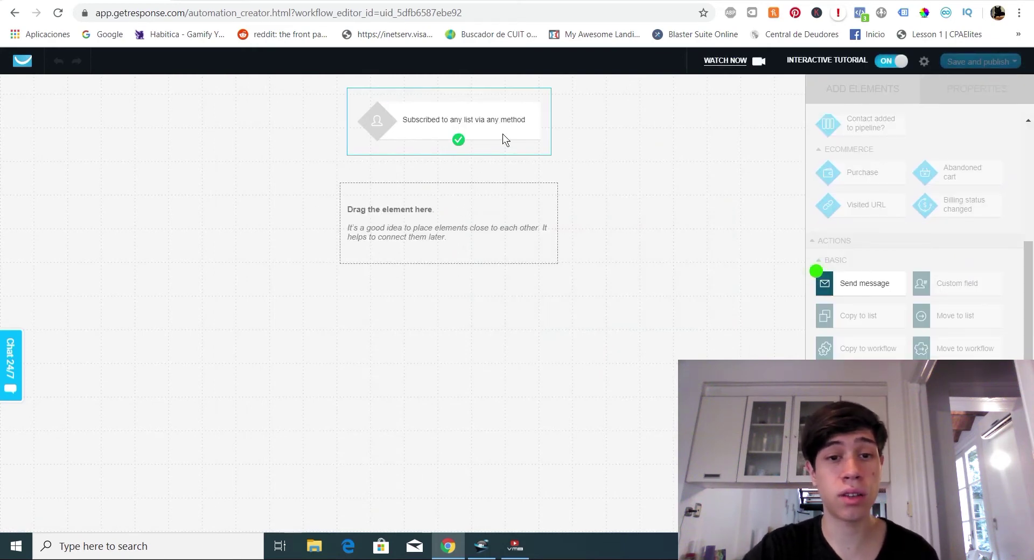
Step: Place a Send message action connected below the subscription trigger, and switch off the interactive tutorial
mouse_move(865, 278)
left_click_drag(865, 277, 459, 234)
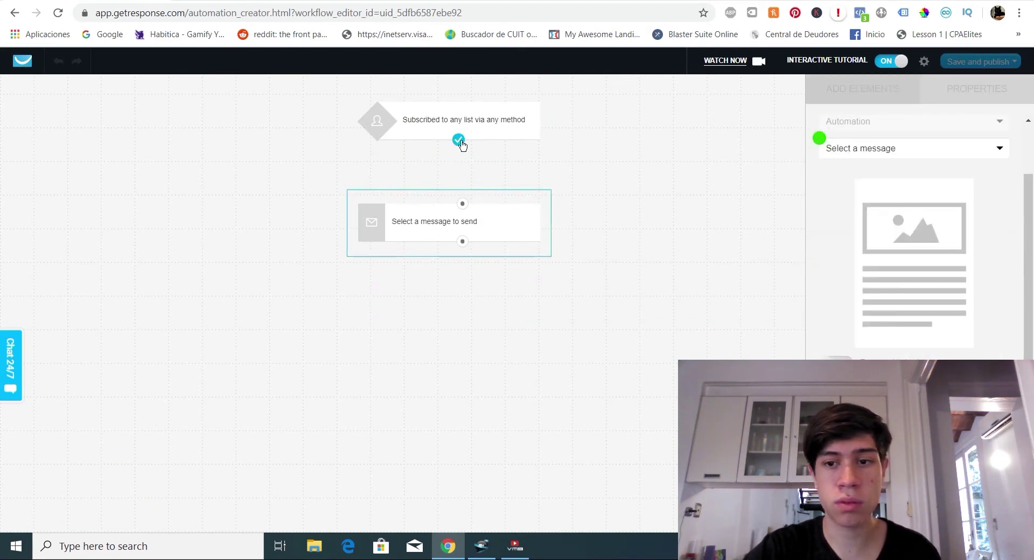
left_click(460, 143)
left_click_drag(453, 182, 463, 204)
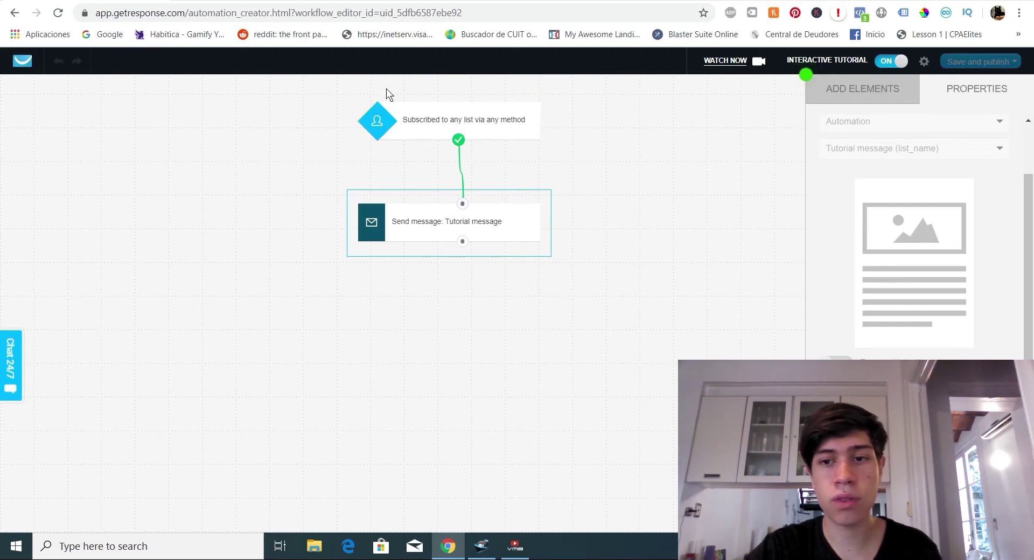
left_click(858, 90)
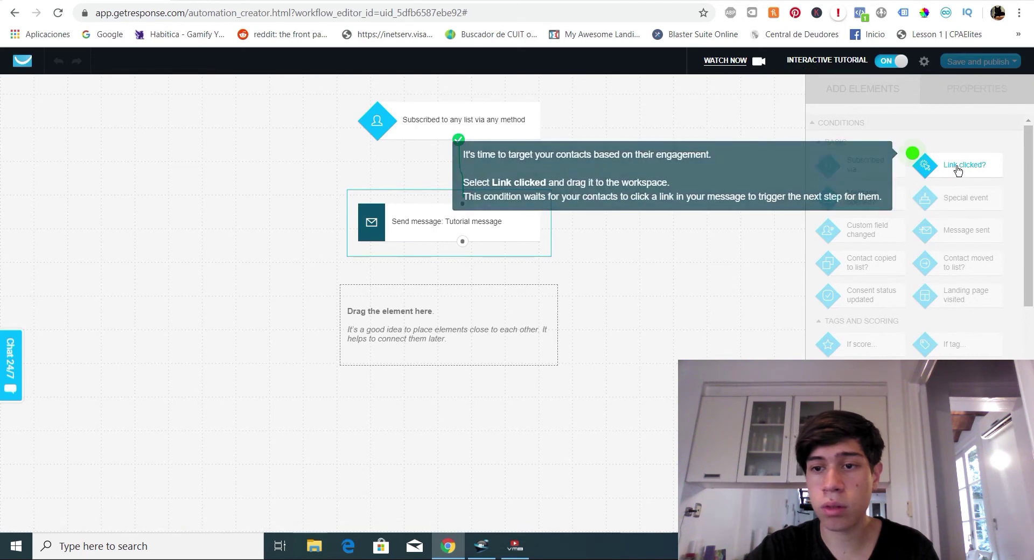
left_click(891, 61)
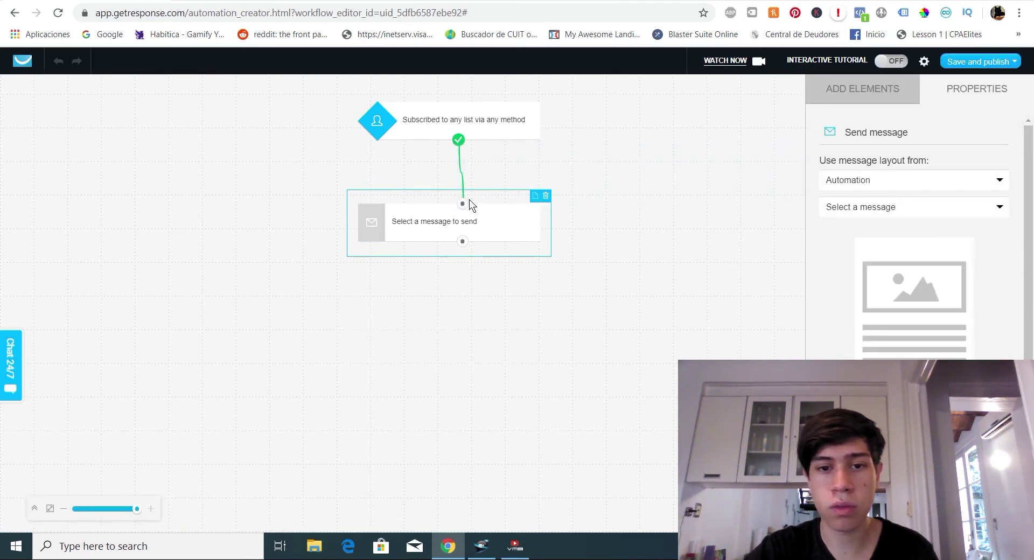
Step: Try placing one Message opened? condition connected below the Send message action and a second one for its not-opened branch
left_click(835, 95)
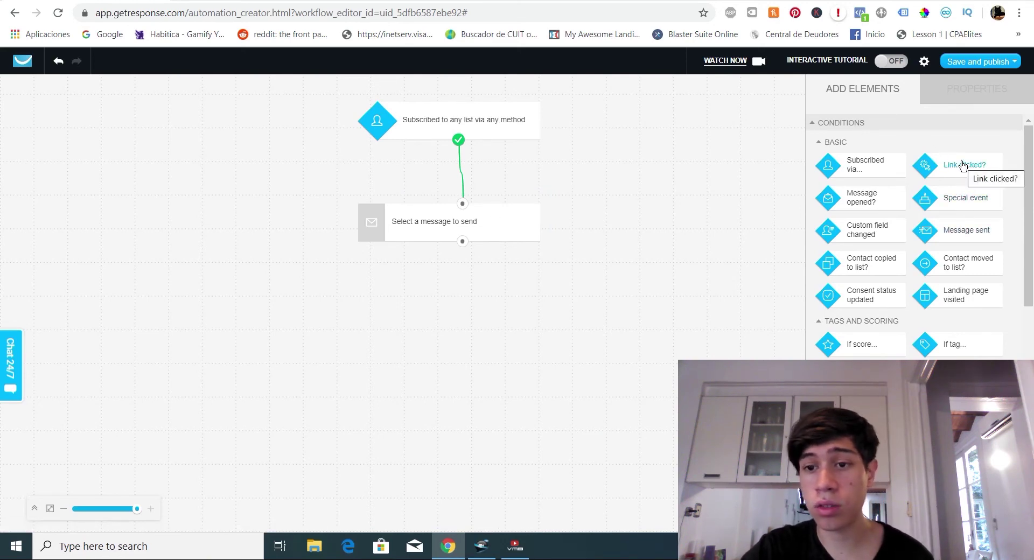
left_click_drag(882, 203, 435, 277)
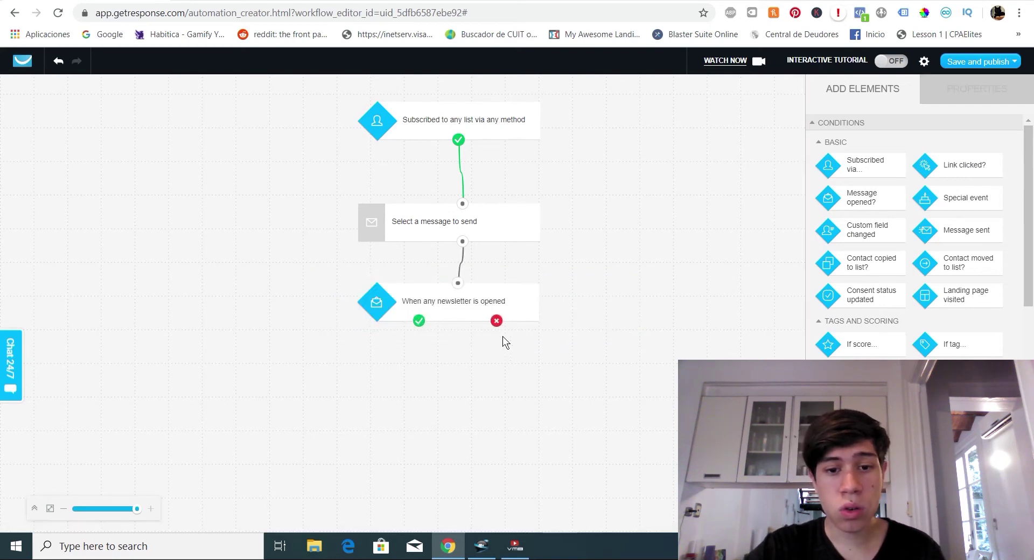
left_click_drag(496, 322, 654, 442)
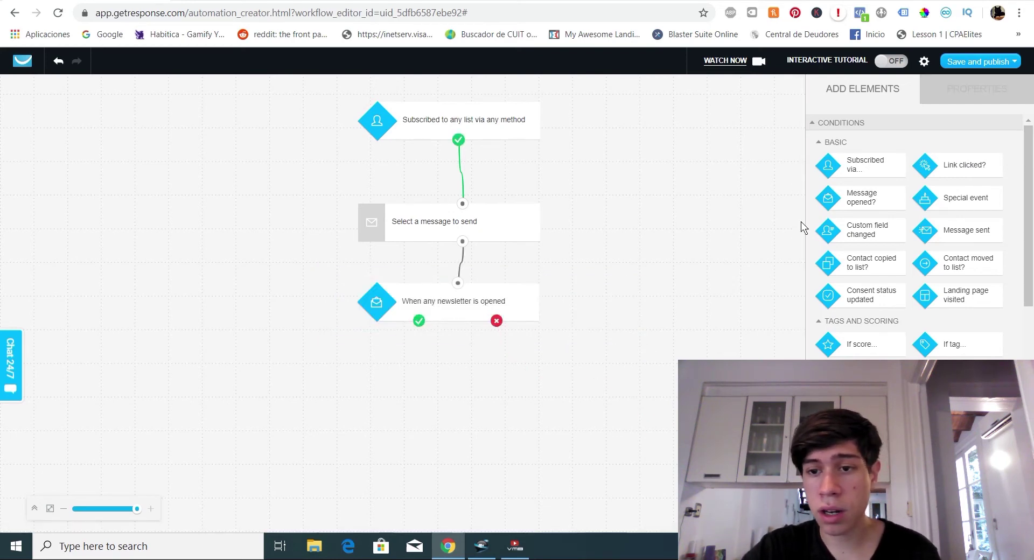
left_click_drag(831, 196, 612, 390)
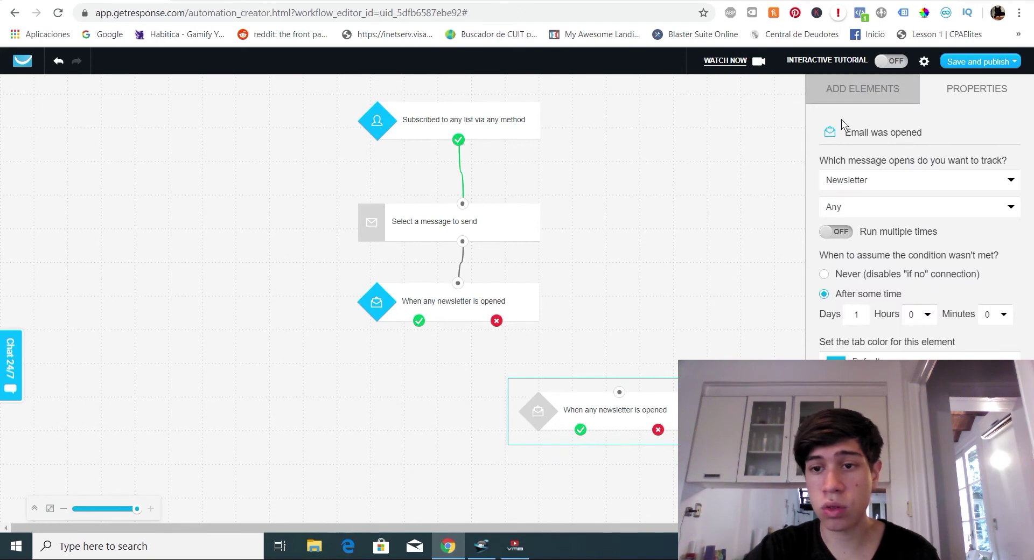
Step: Place a Message opened? condition below the Send message action and connect the action to it
left_click(862, 89)
left_click_drag(859, 198, 295, 399)
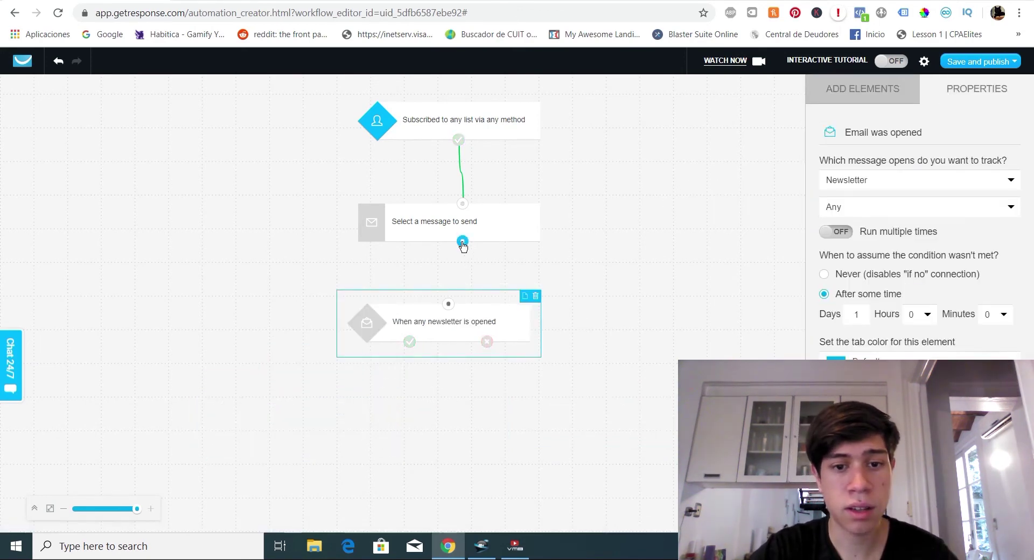
left_click_drag(463, 241, 452, 311)
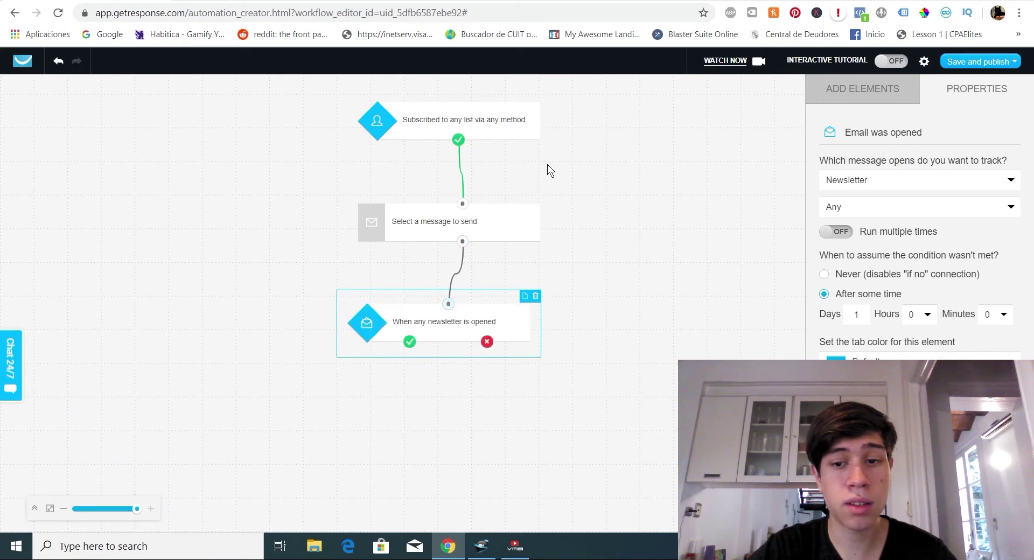
Step: Add a Message sent condition below the newsletter-opened condition and duplicate it
left_click(863, 89)
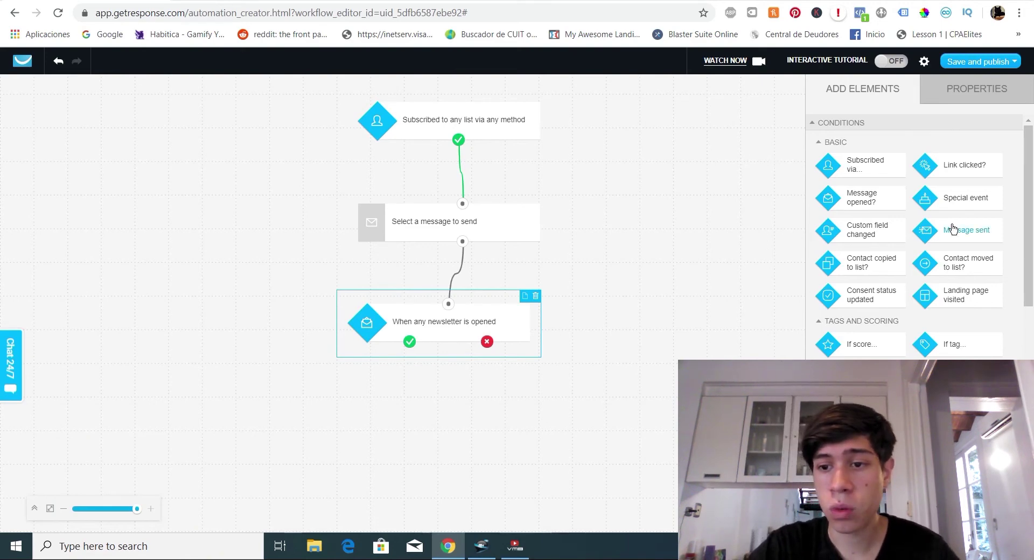
left_click_drag(954, 229, 564, 409)
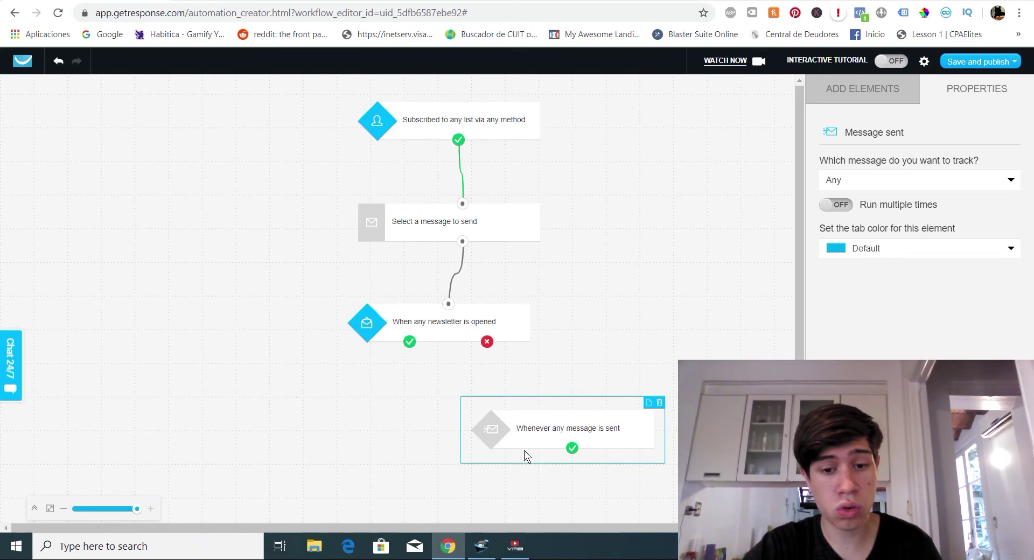
key("ctrl+c")
key("ctrl+v")
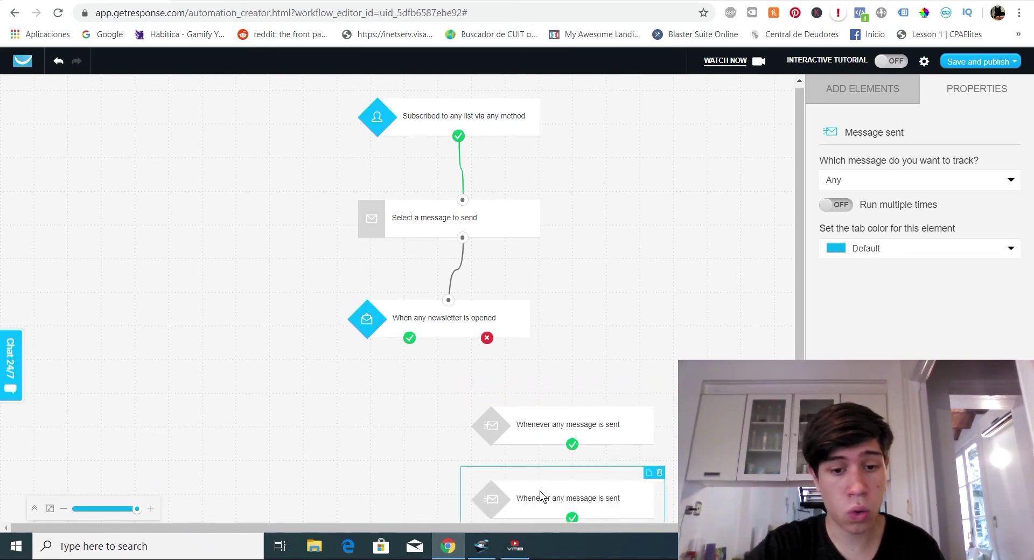
Step: Try to arrange the two Message sent conditions below the newsletter-opened condition and connect its not-opened branch to one
left_click_drag(540, 490, 331, 407)
left_click_drag(487, 339, 528, 363)
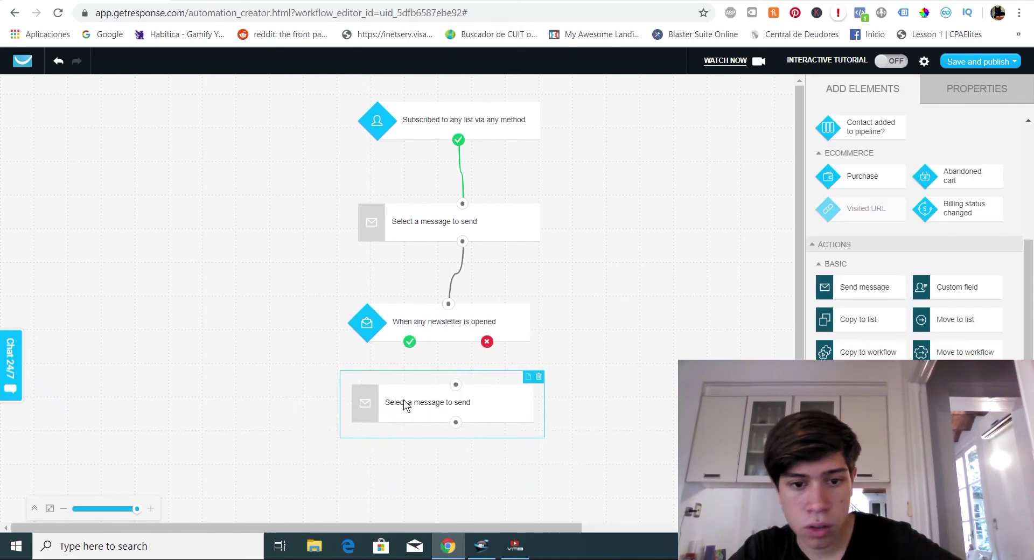
Step: Connect a Send message action to the opened branch of the newsletter condition and a duplicate of it to the not-opened branch
left_click_drag(404, 406, 349, 429)
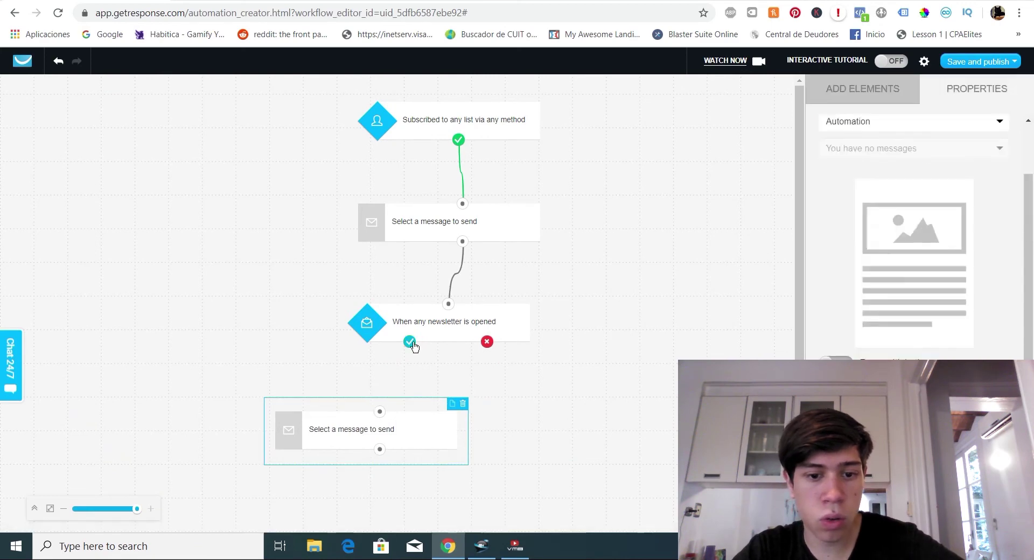
left_click_drag(410, 342, 380, 413)
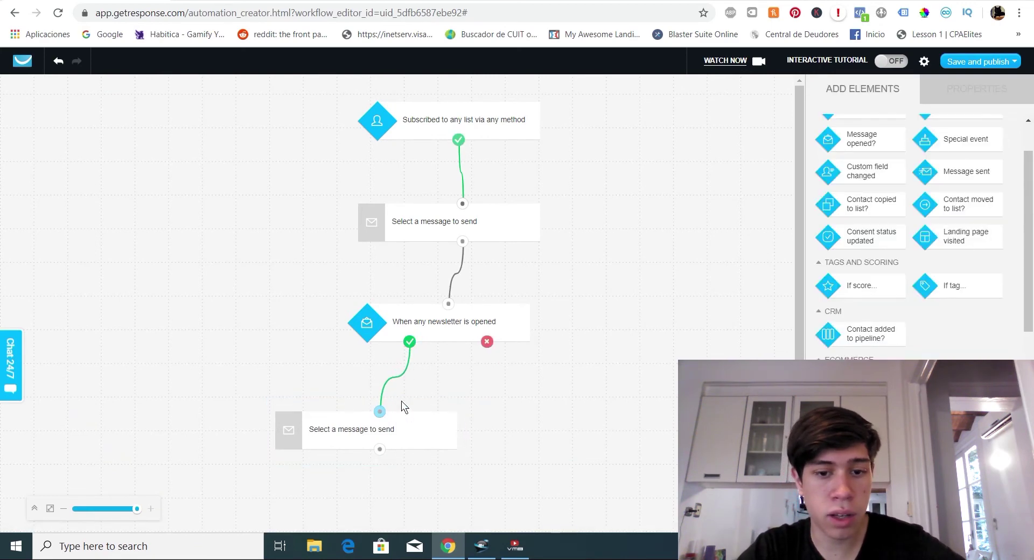
left_click(394, 437)
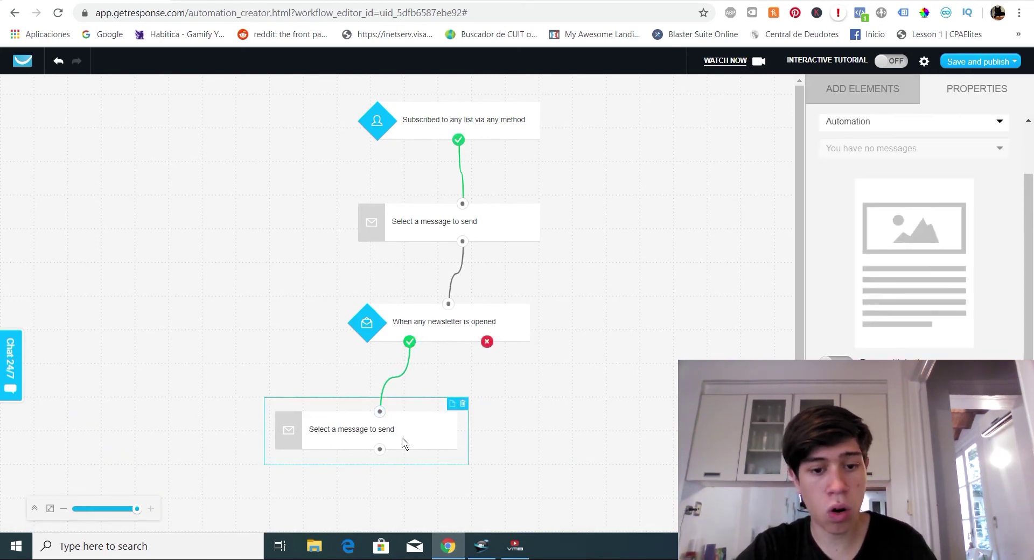
key("ctrl+c")
key("ctrl+v")
left_click_drag(403, 490, 630, 409)
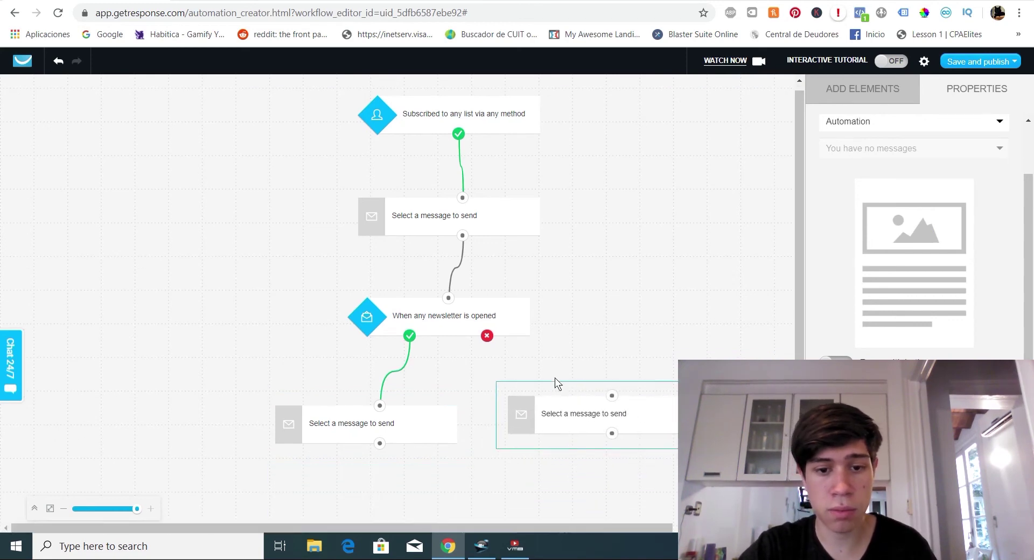
left_click_drag(487, 336, 612, 396)
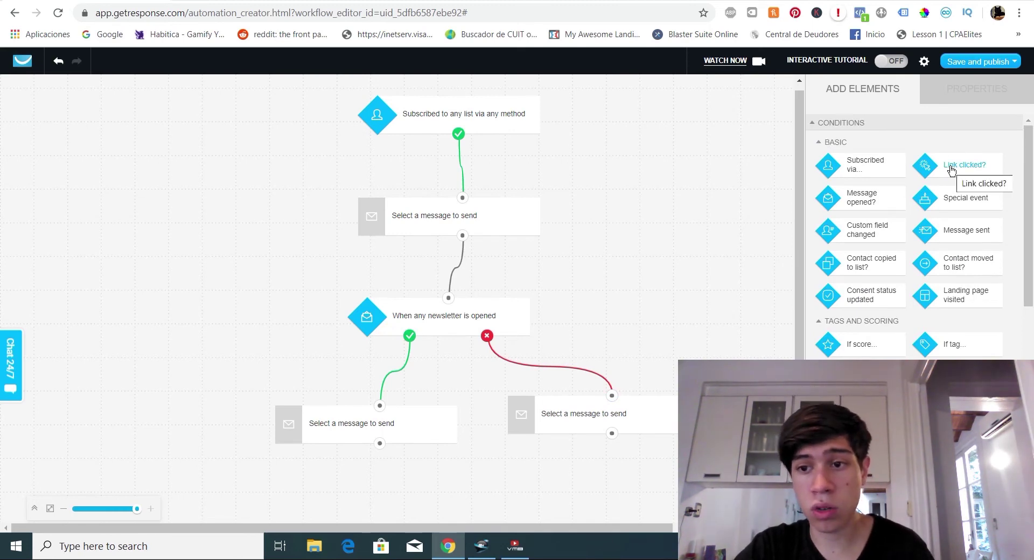
Step: Add a Link clicked? condition below the not-opened branch's Send message action and connect the action to it
left_click_drag(950, 172, 617, 474)
left_click_drag(612, 433, 615, 472)
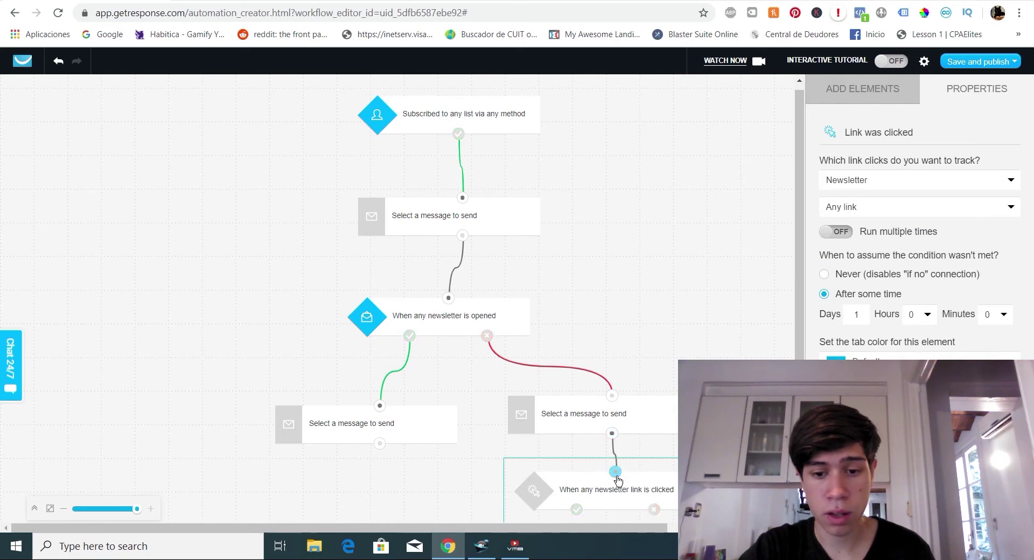
scroll(801, 302, "down", 2)
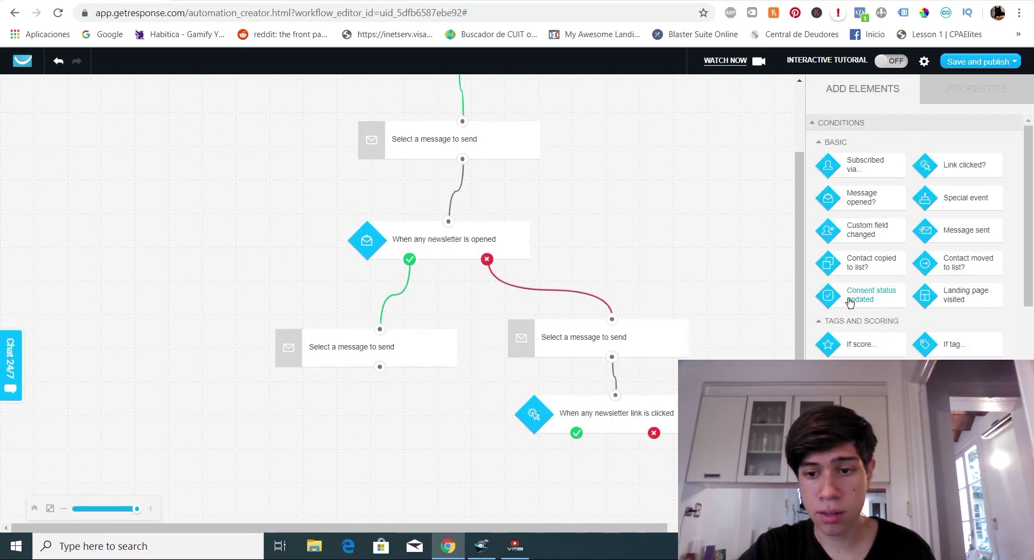
Step: Place a Tag action and a Message sent condition below the link-clicked condition, and connect its clicked branch to the tag
scroll(873, 302, "down", 5)
left_click_drag(867, 200, 575, 472)
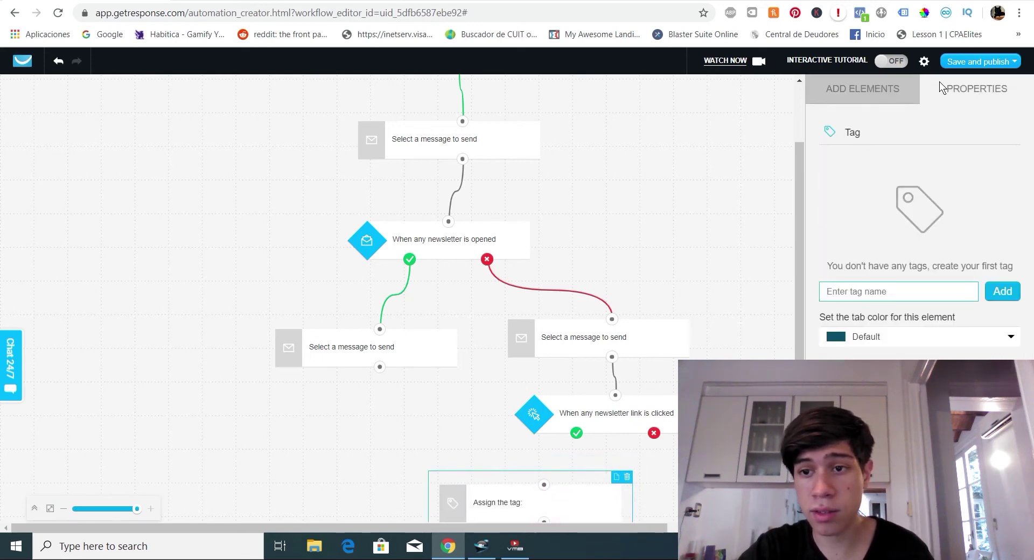
left_click(863, 89)
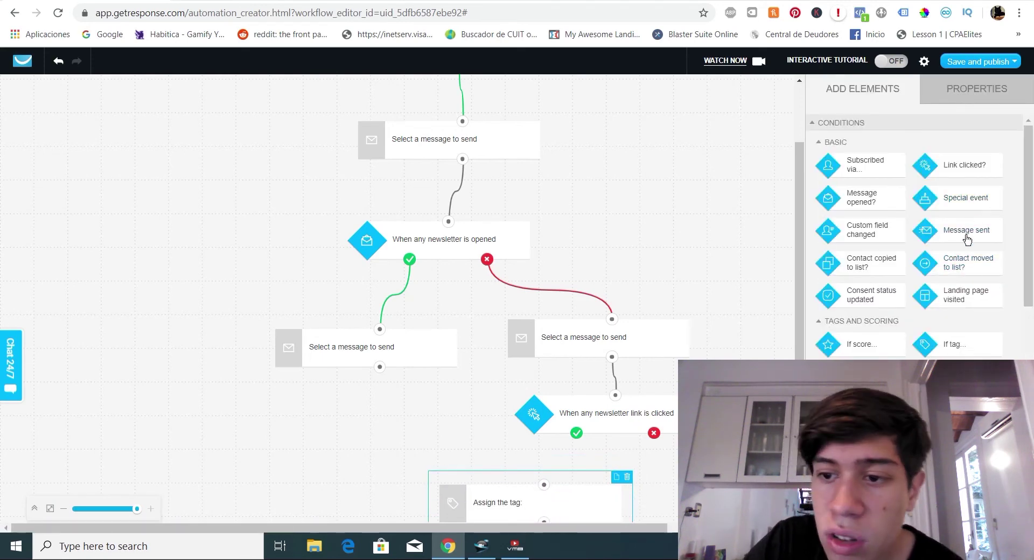
left_click_drag(967, 240, 414, 447)
scroll(803, 353, "down", 2)
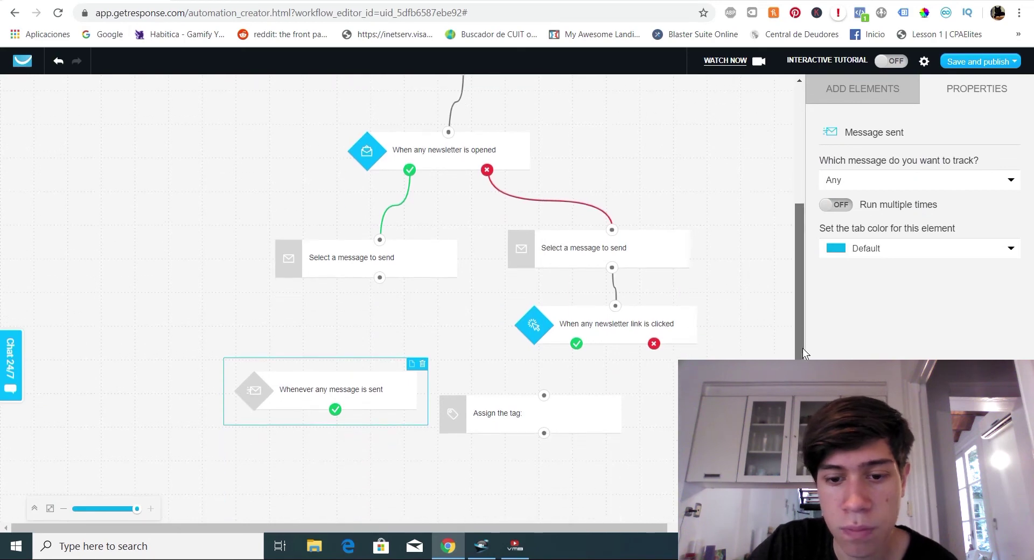
left_click_drag(578, 348, 544, 395)
Step: Replace the Message sent condition with a Send message action below the Tag action, and connect the tag to it
left_click_drag(348, 409, 565, 489)
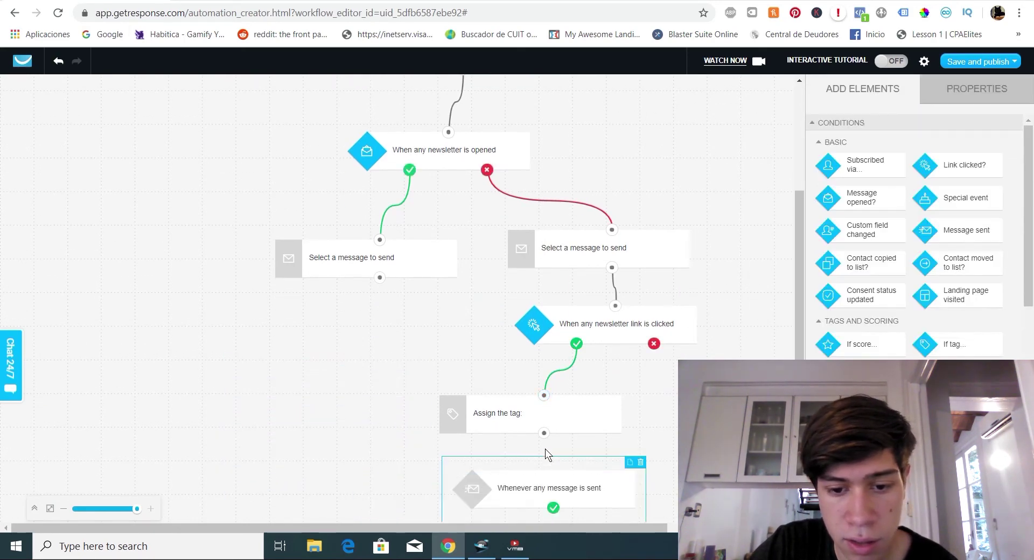
left_click_drag(544, 433, 551, 469)
left_click_drag(544, 433, 619, 462)
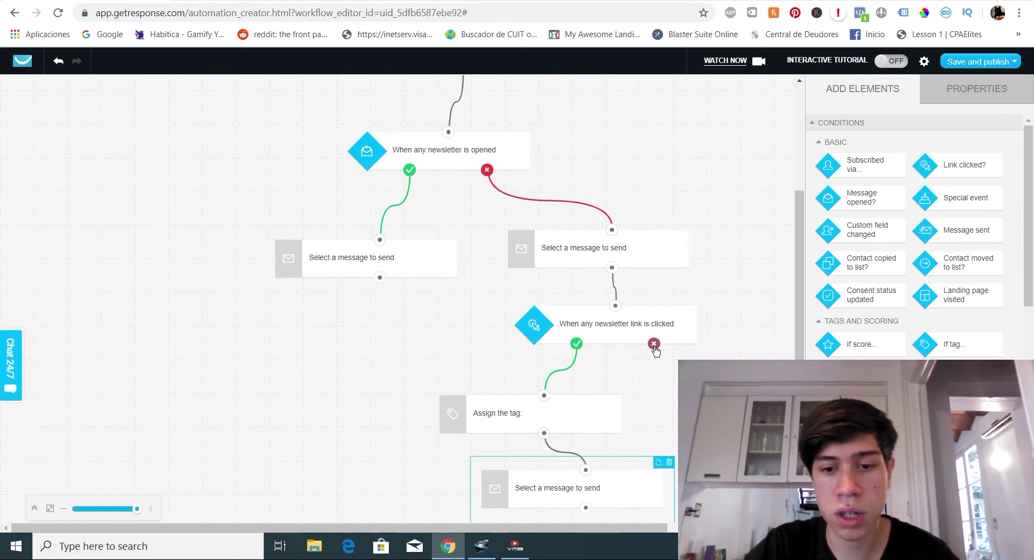
Step: Review the workflow and the available elements, and leave the workflow editor for the dashboard without saving
scroll(578, 280, "up", 3)
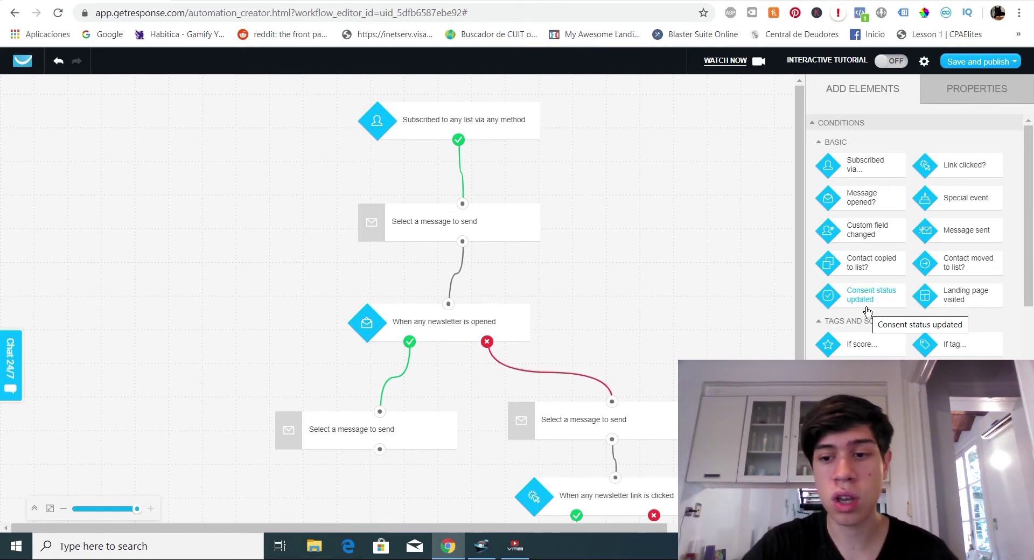
scroll(940, 261, "down", 10)
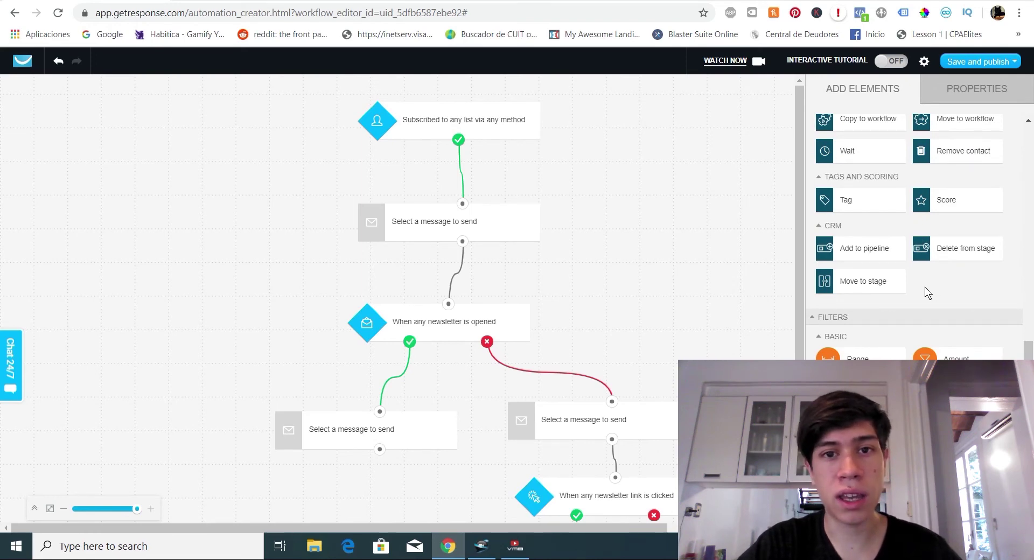
scroll(926, 287, "up", 10)
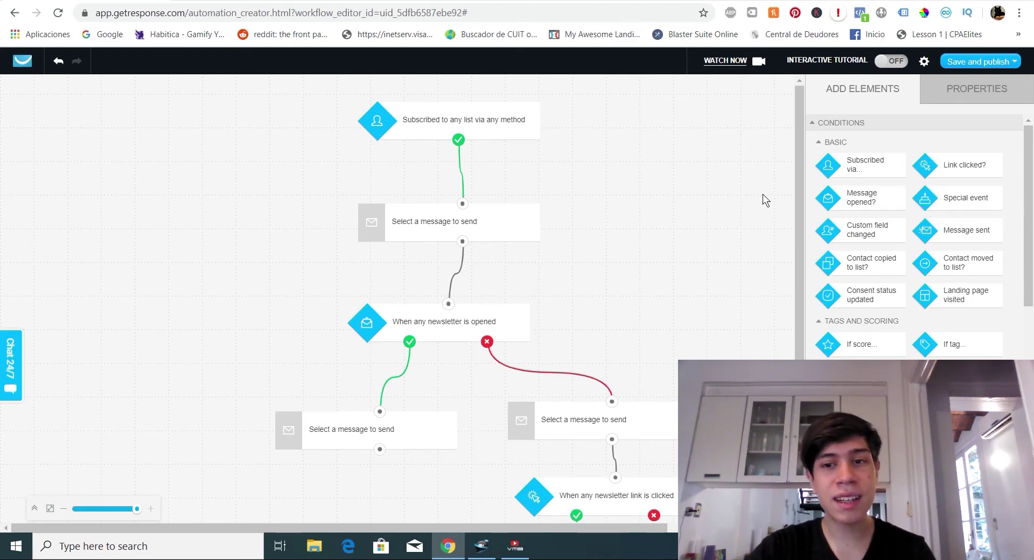
left_click_drag(802, 174, 808, 126)
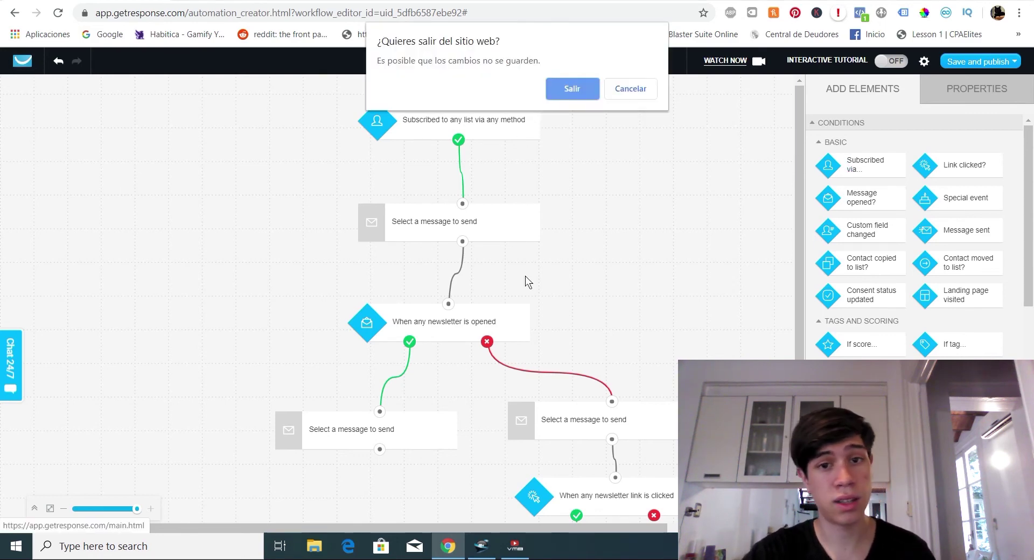
left_click(564, 91)
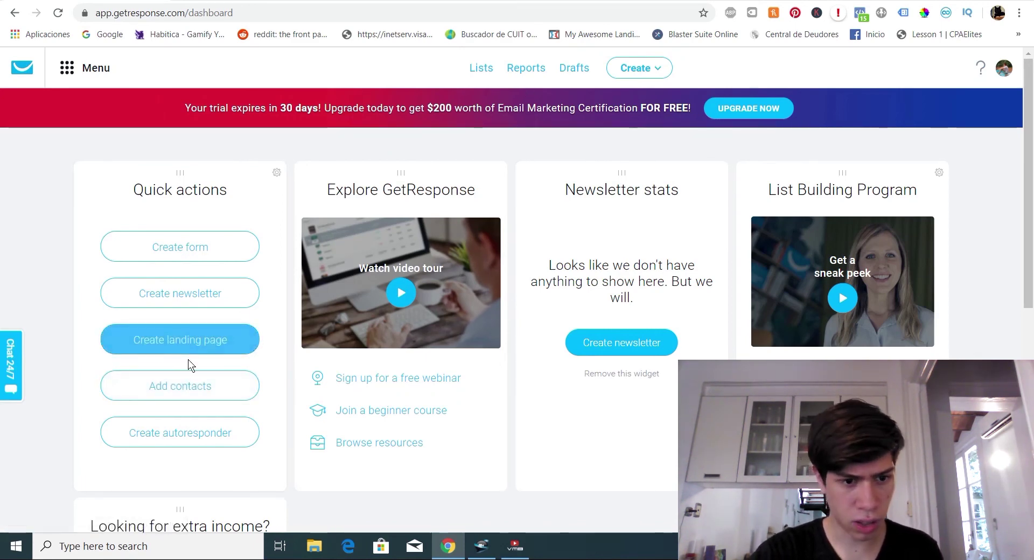
Step: Go to the Landing pages tool and start creating a page to reach the template gallery
left_click(86, 69)
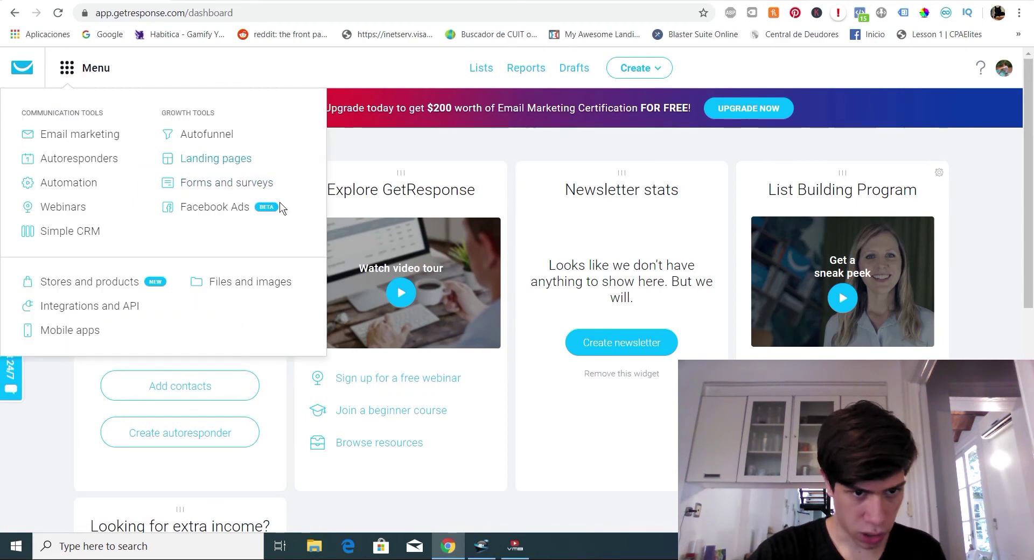
left_click(213, 164)
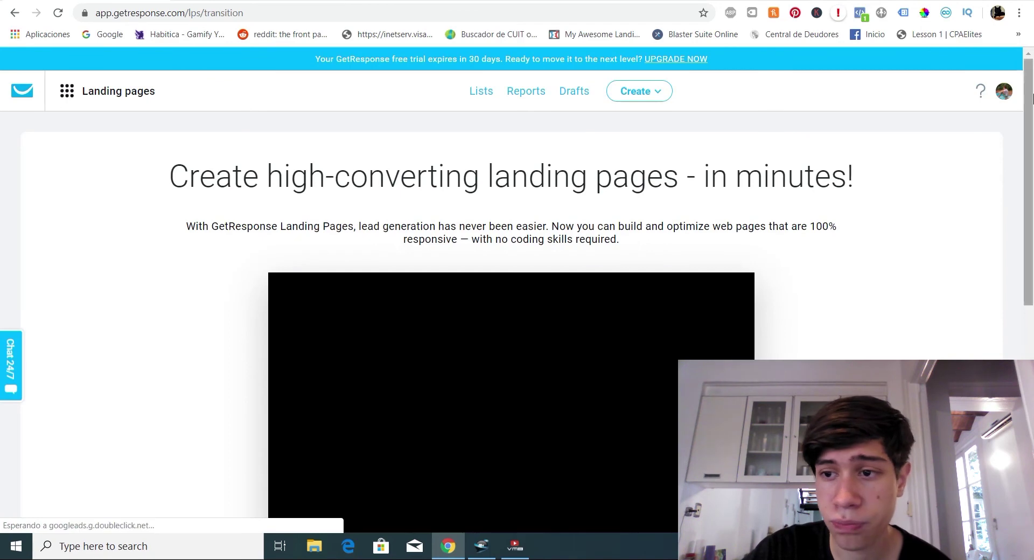
scroll(1032, 99, "down", 7)
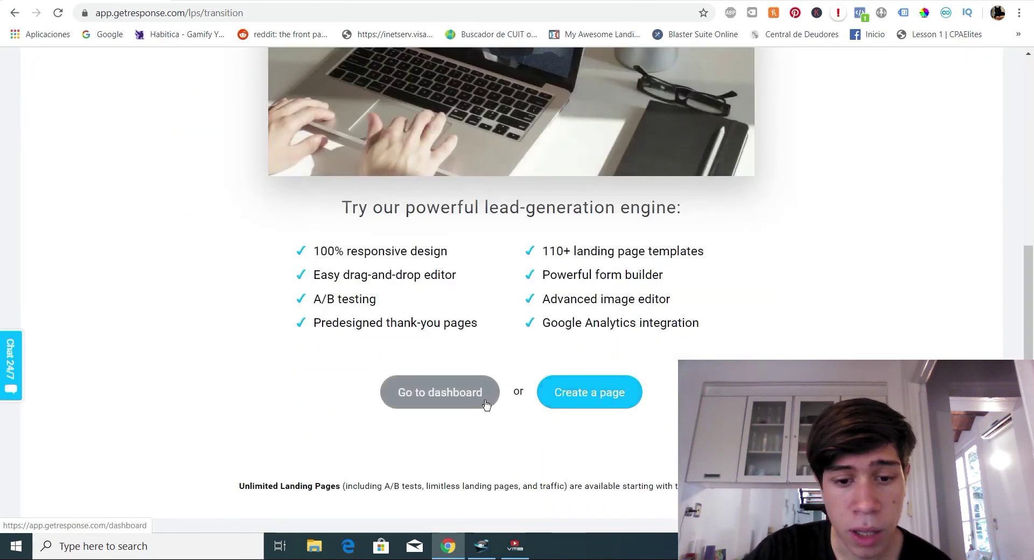
left_click(612, 397)
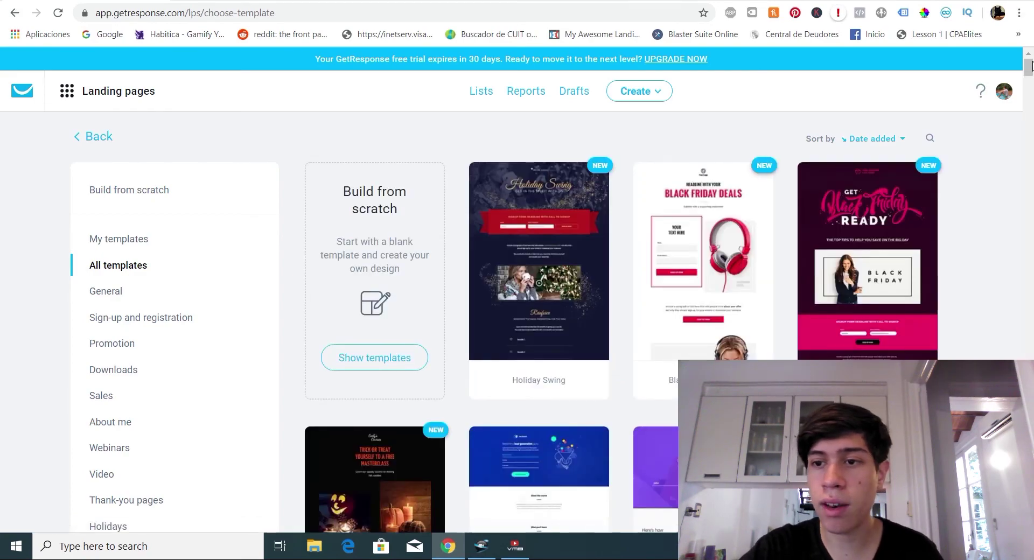
Step: Browse all landing page templates and create a page from the Business Whitepaper template
scroll(942, 161, "down", 10)
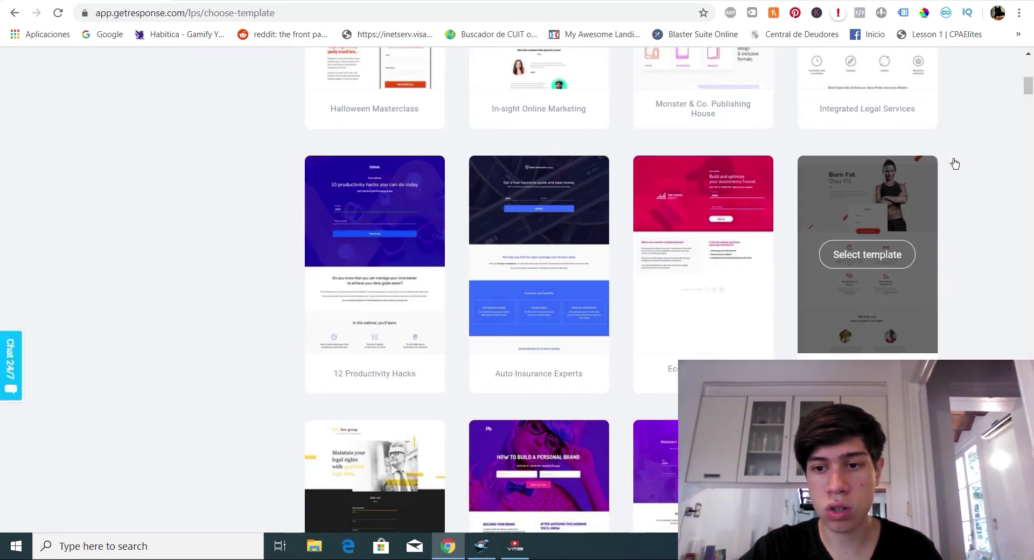
scroll(916, 129, "down", 5)
scroll(710, 136, "down", 5)
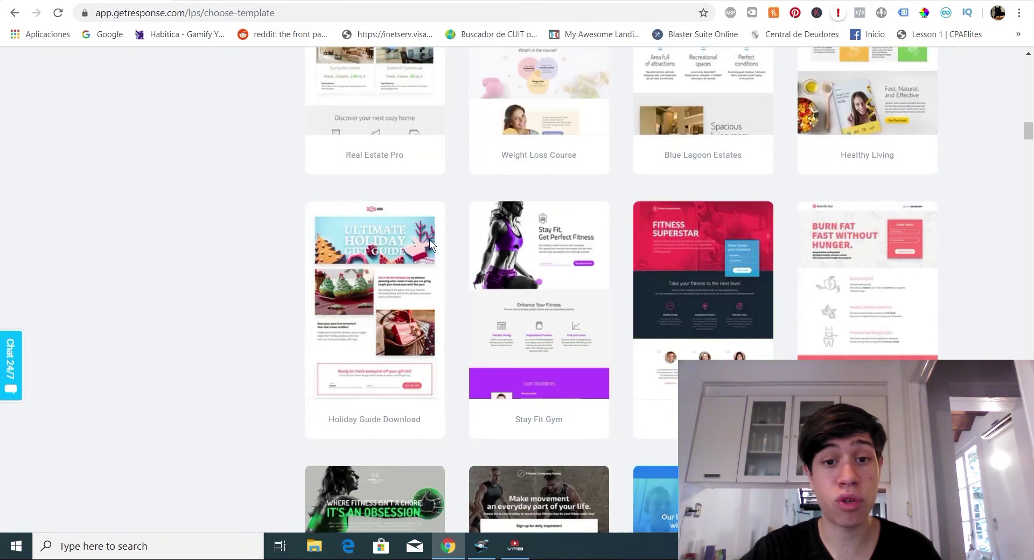
scroll(464, 180, "down", 6)
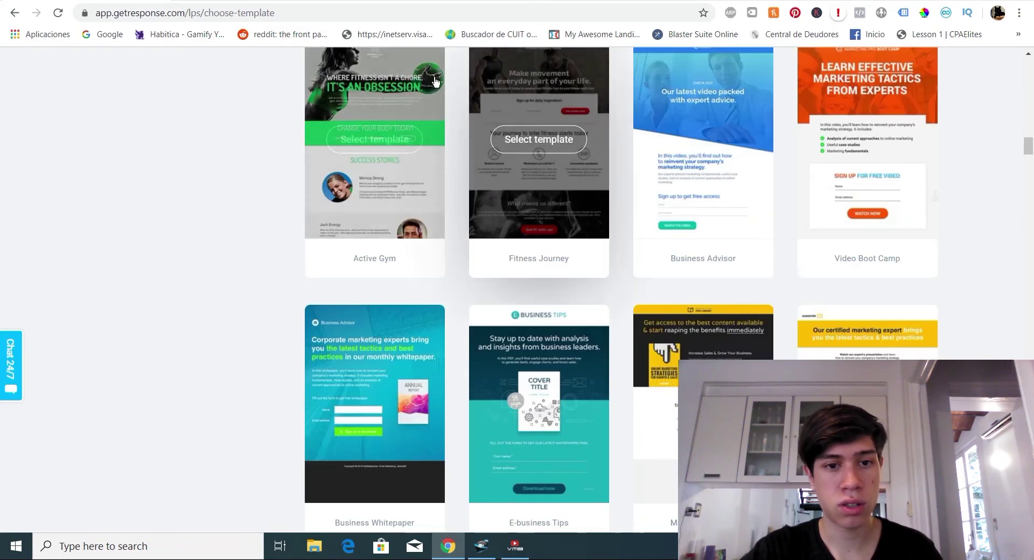
scroll(203, 258, "down", 8)
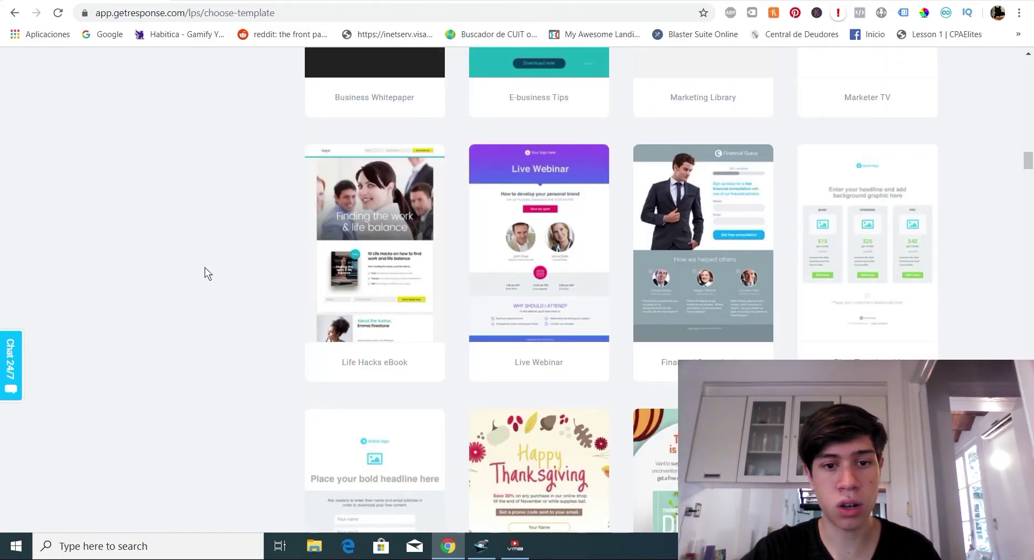
scroll(205, 269, "up", 8)
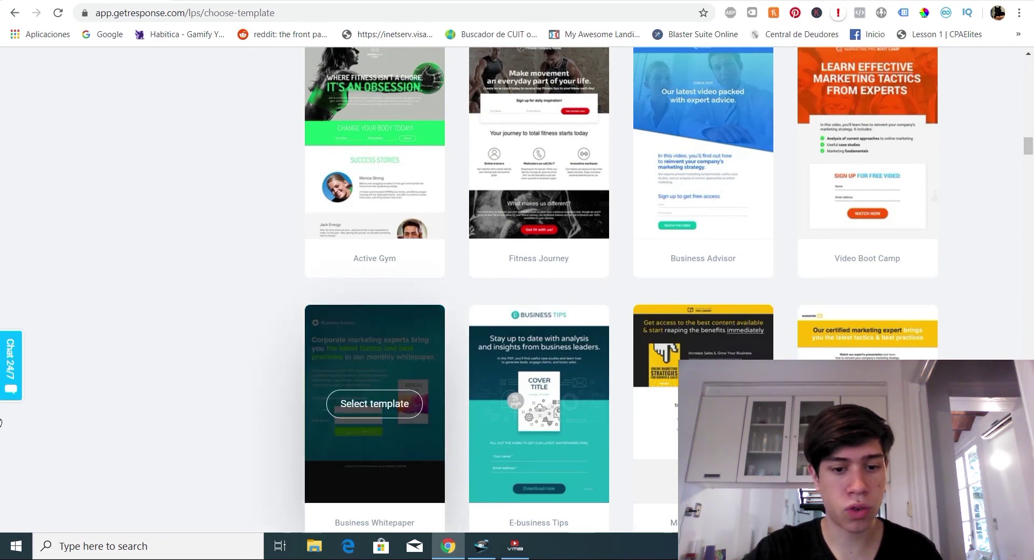
left_click(385, 408)
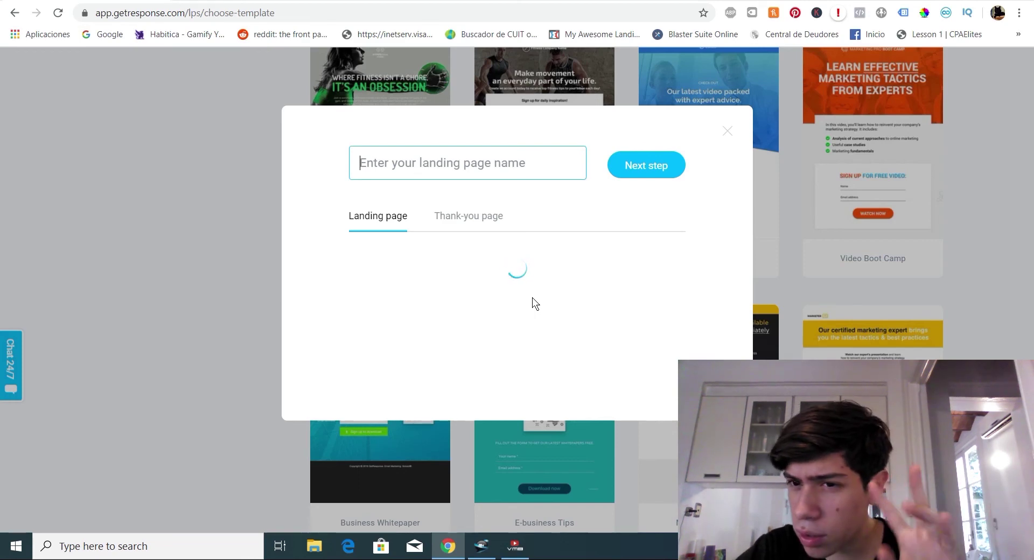
left_click(642, 170)
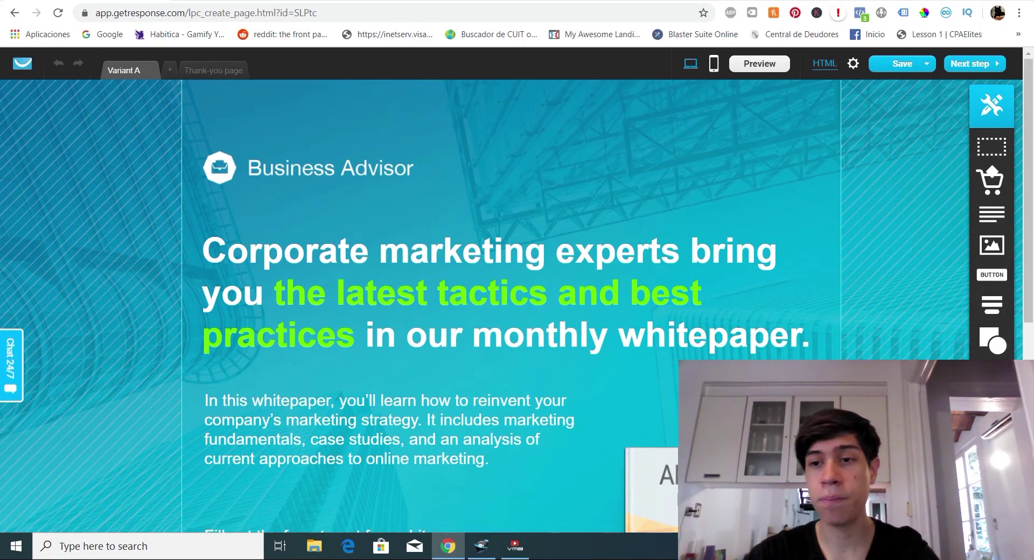
Step: Open the landing page's headline about corporate marketing experts for text editing and leave it
left_click_drag(1029, 115, 1030, 241)
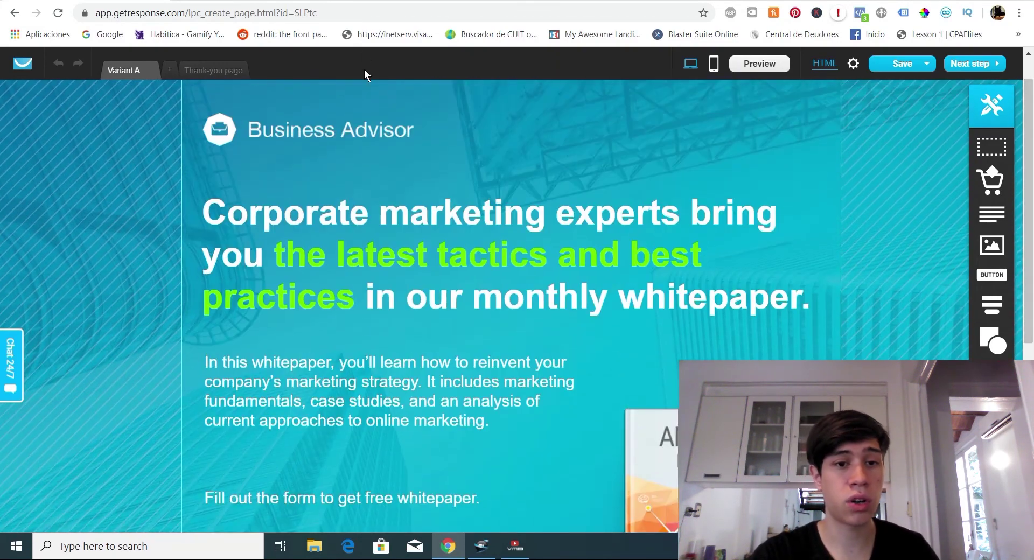
left_click(322, 141)
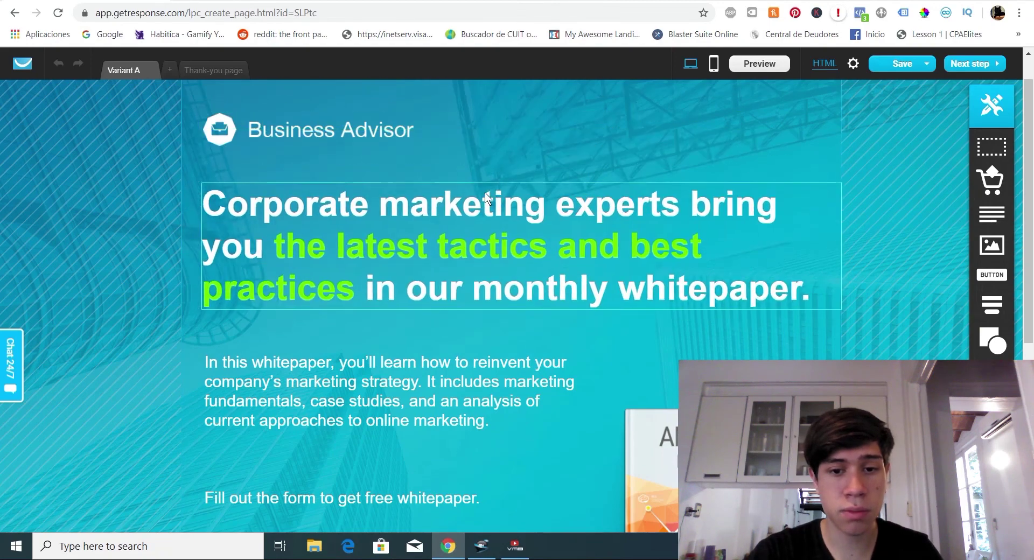
left_click(585, 248)
double_click(585, 248)
left_click(635, 397)
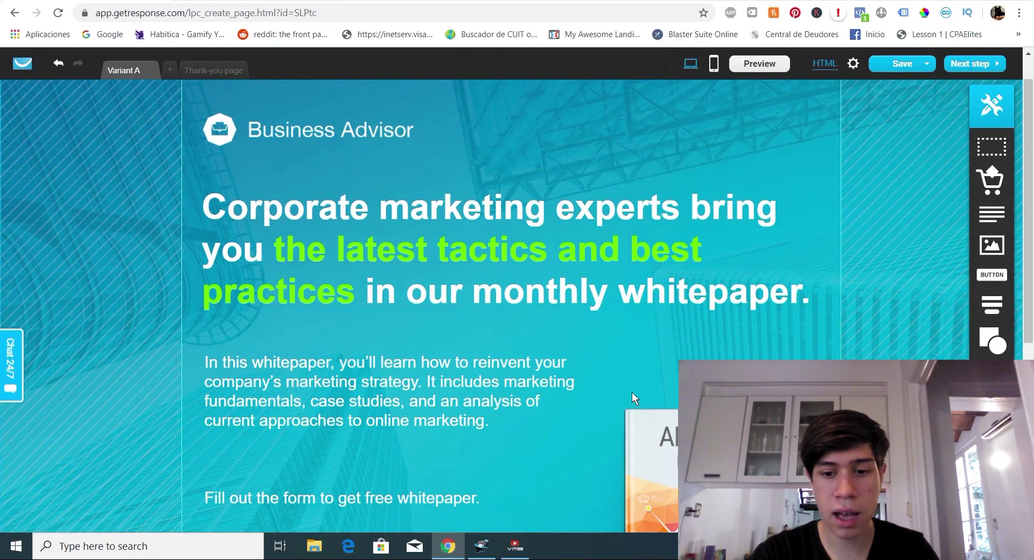
Step: Select the Email address field and the webform fields block of the whitepaper sign-up form
left_click_drag(1032, 237, 1031, 403)
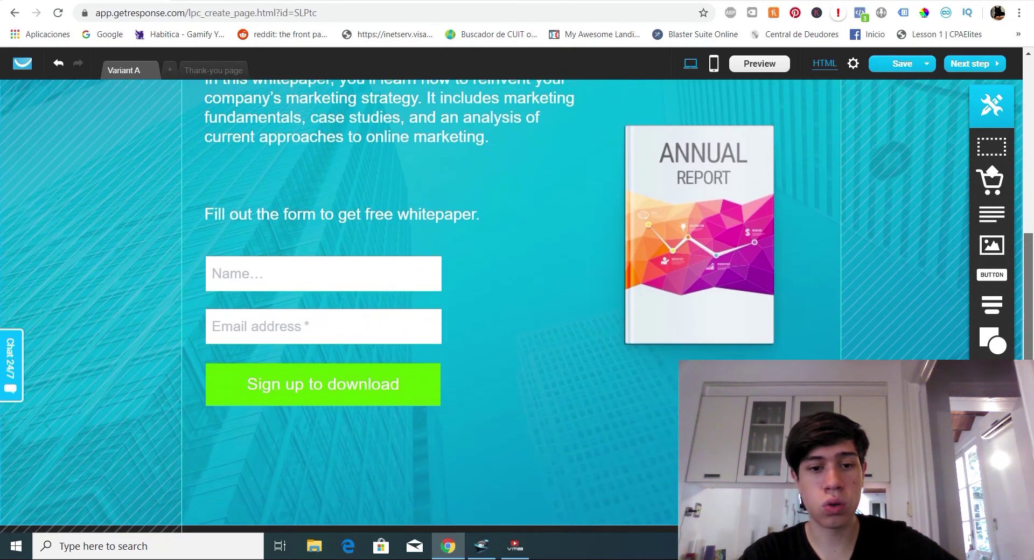
left_click(342, 339)
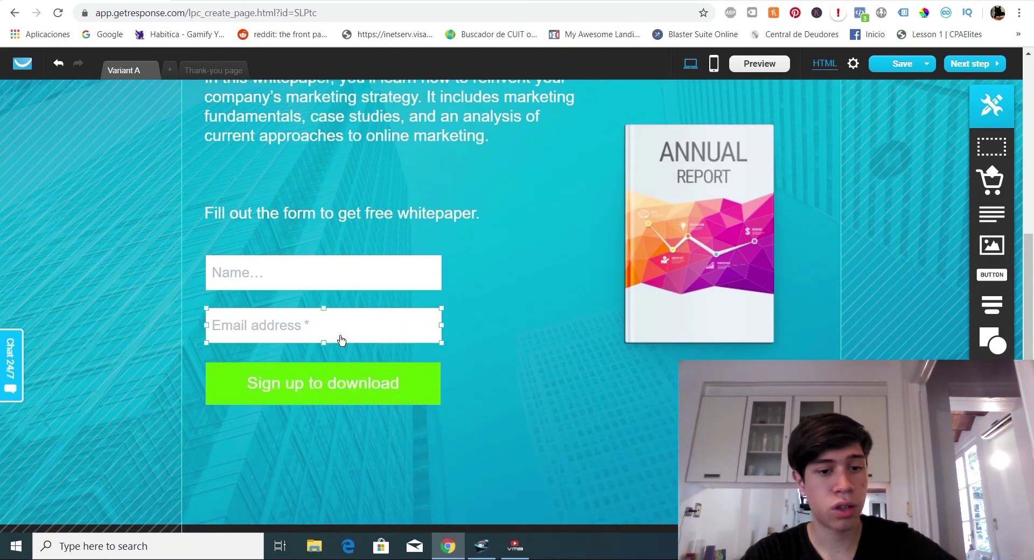
left_click(511, 276)
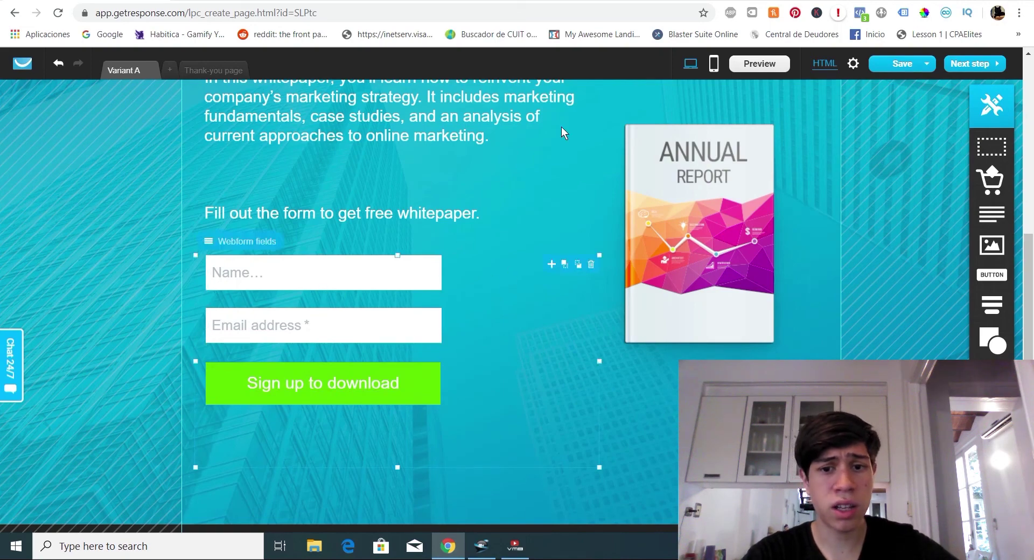
Step: Preview the whitepaper landing page in its desktop version and close the preview to return to the editor
left_click(773, 67)
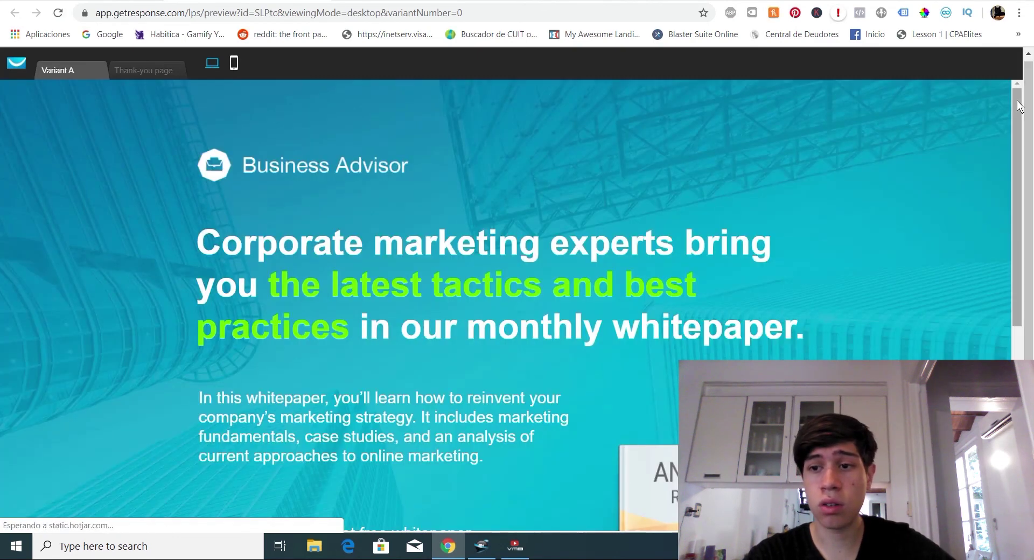
left_click_drag(1019, 105, 916, 3)
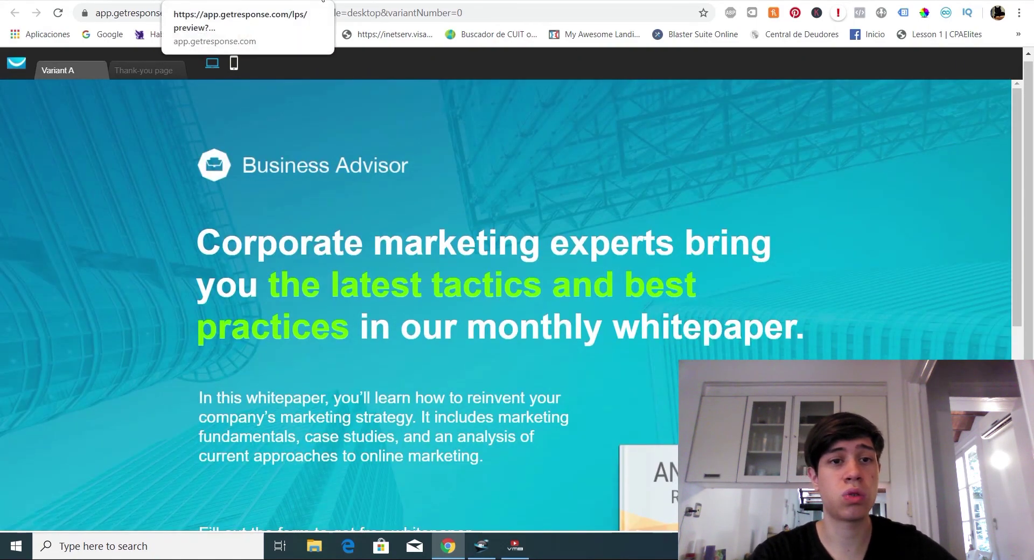
left_click(319, 1)
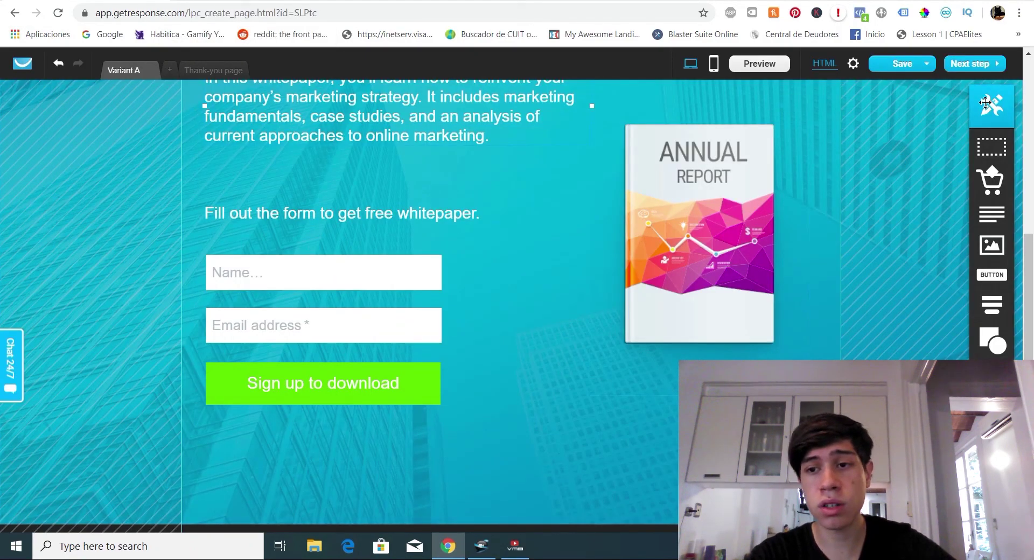
Step: Leave the landing page editor for the main dashboard without saving and look over the dashboard's widgets
mouse_move(985, 103)
left_mouse_down()
mouse_move(549, 107)
mouse_move(912, 102)
mouse_move(977, 87)
mouse_move(999, 101)
left_mouse_up()
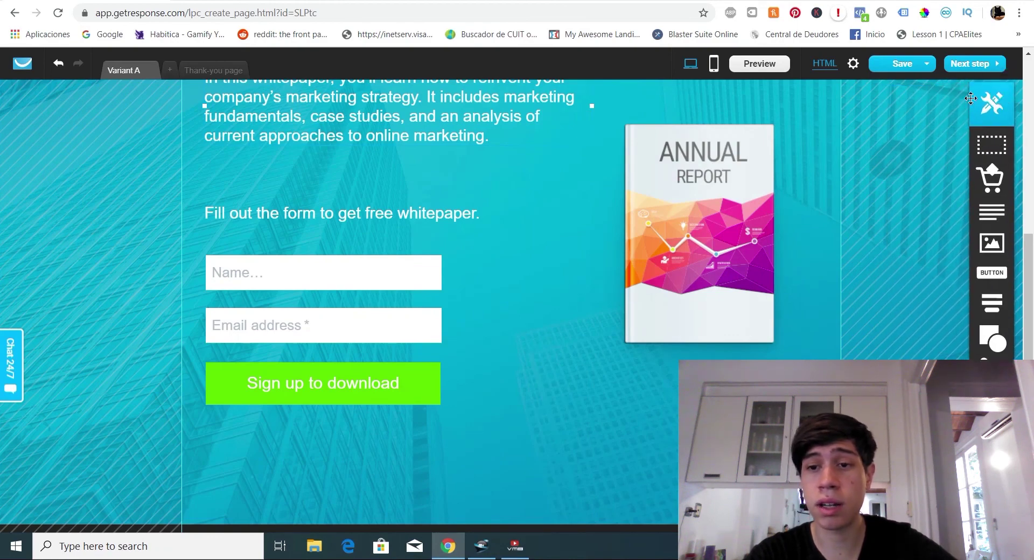
scroll(597, 271, "up", 5)
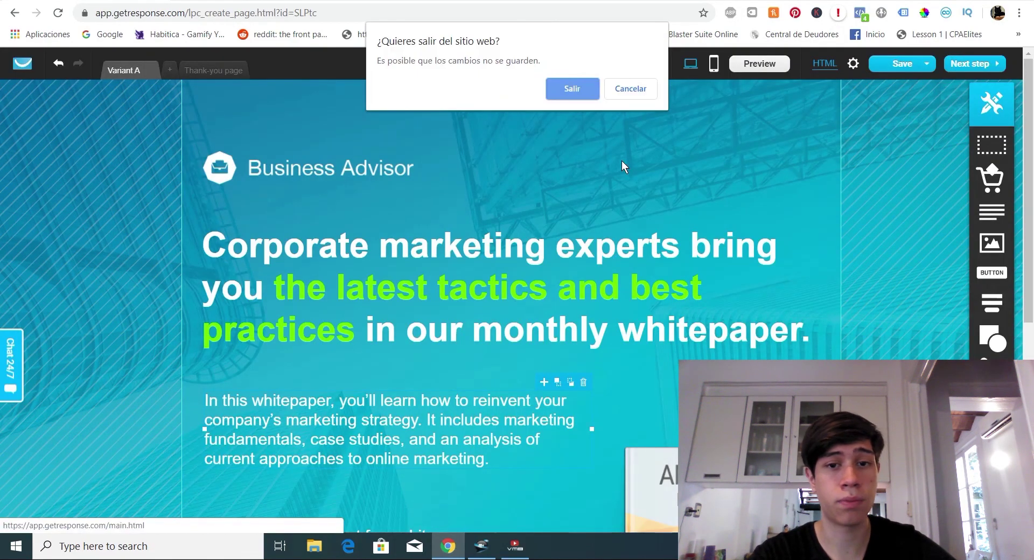
left_click(561, 92)
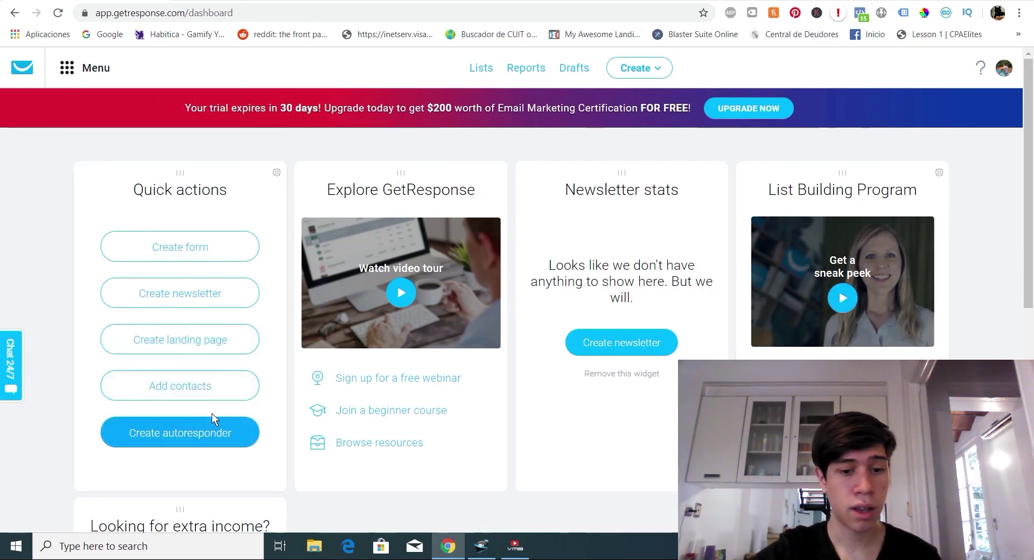
scroll(249, 337, "down", 8)
scroll(251, 336, "up", 8)
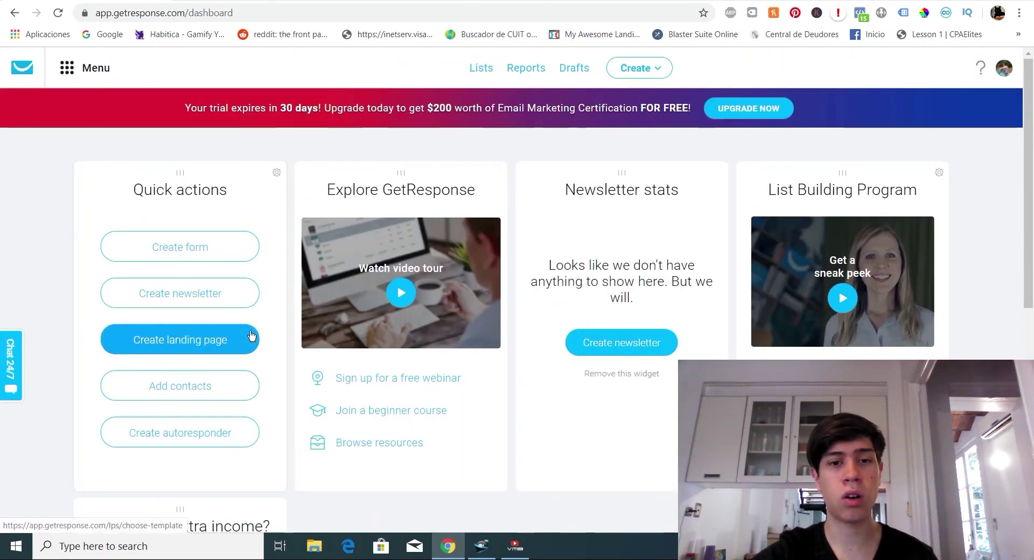